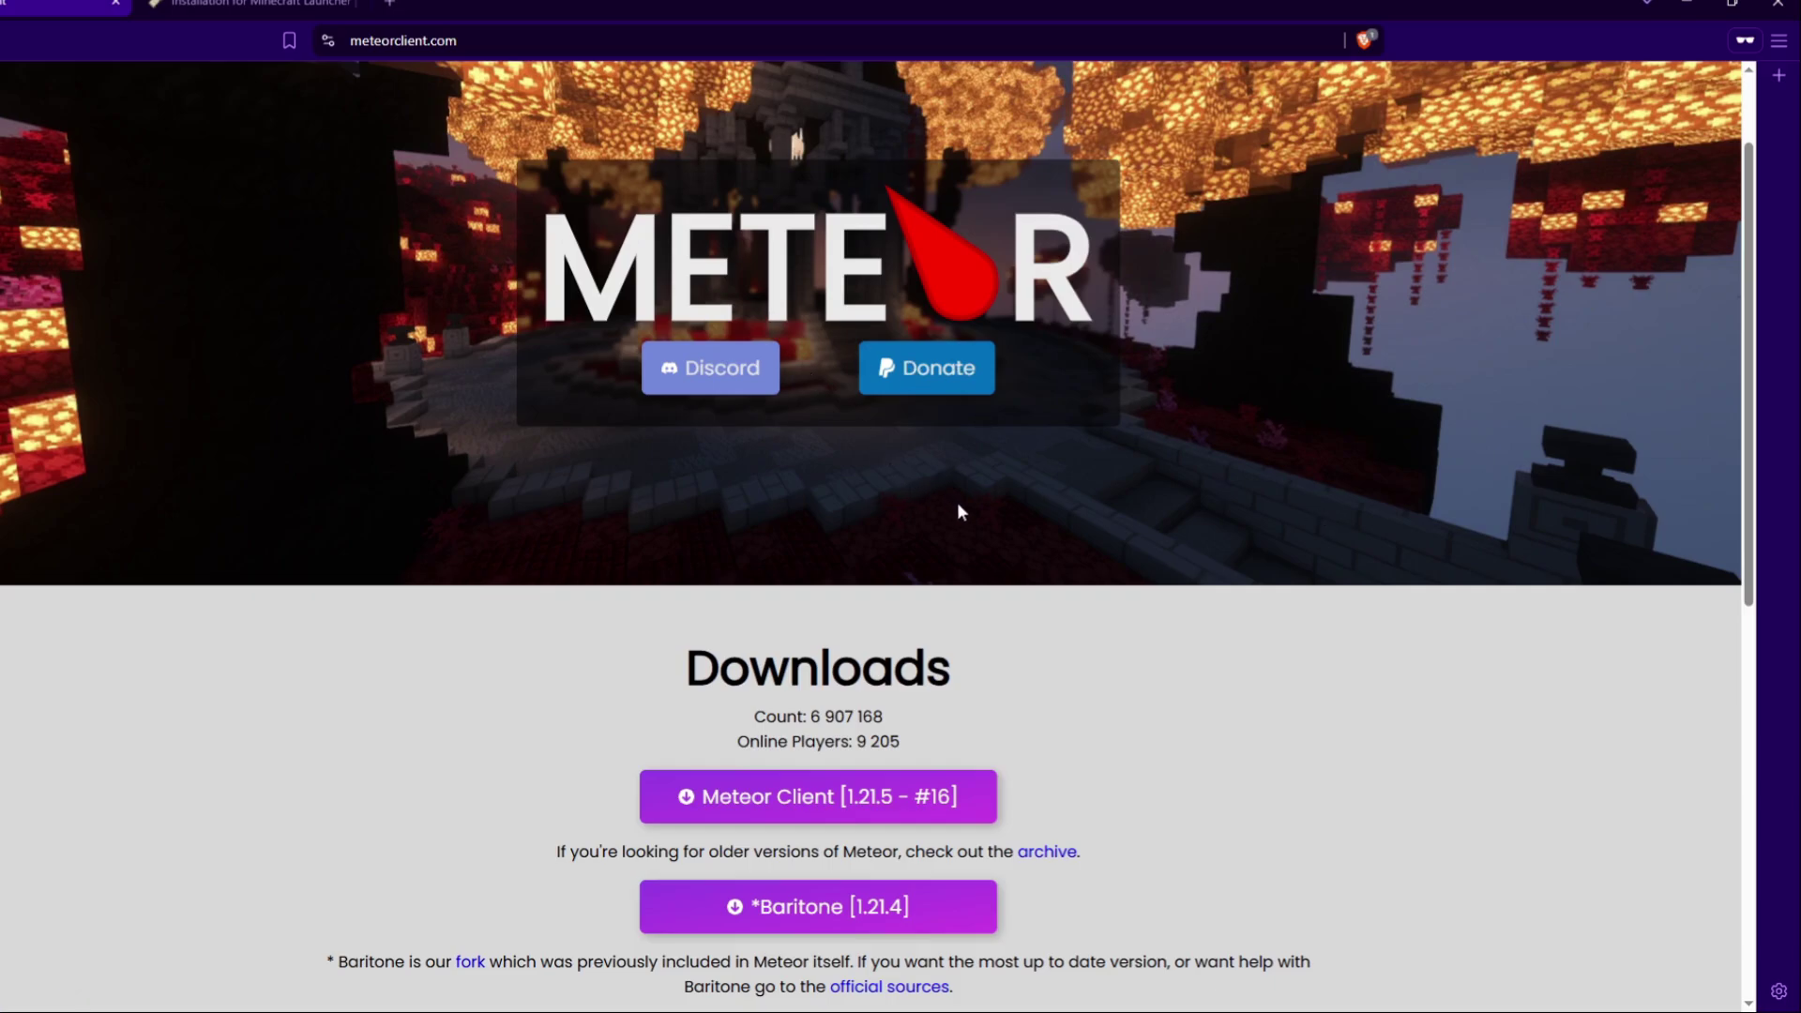
Download Meteor Client 1.21.5 - #16, skipping the advertisement, and save meteor-client-1.21.5-16.jar in the Downloads folder
scroll(957, 503, "down", 2)
scroll(965, 497, "down", 1)
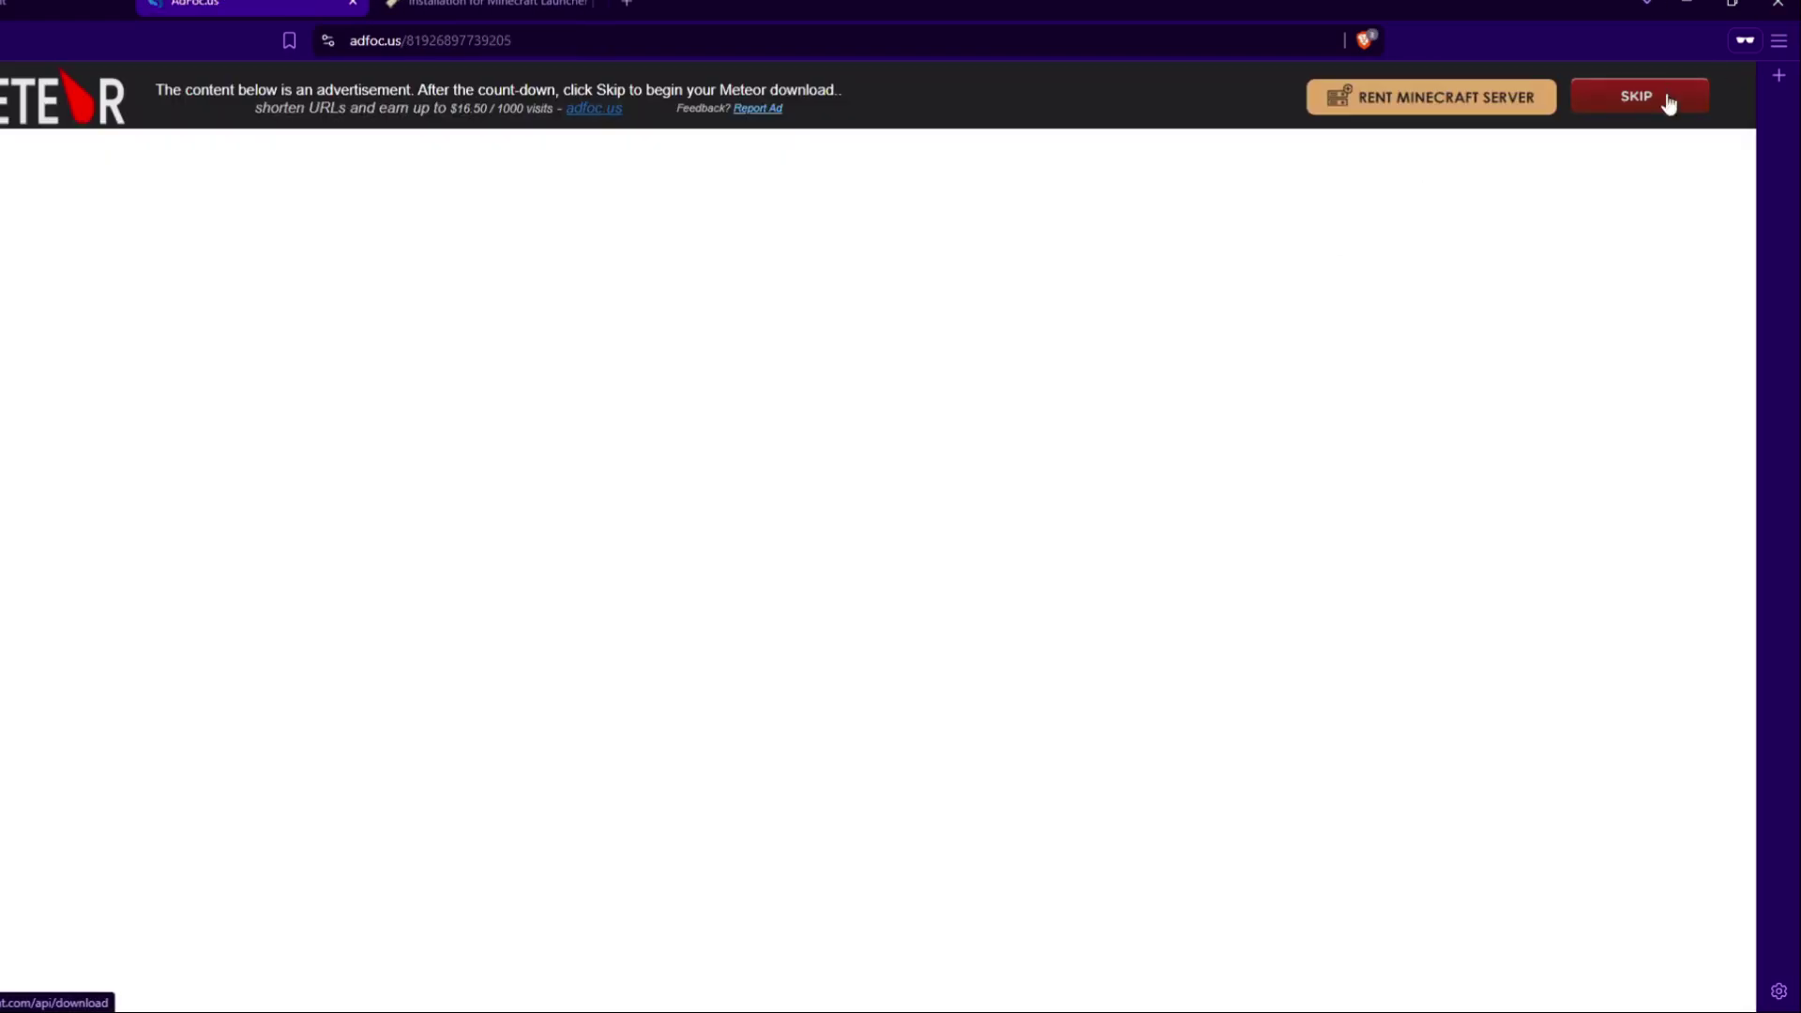
left_click(1660, 112)
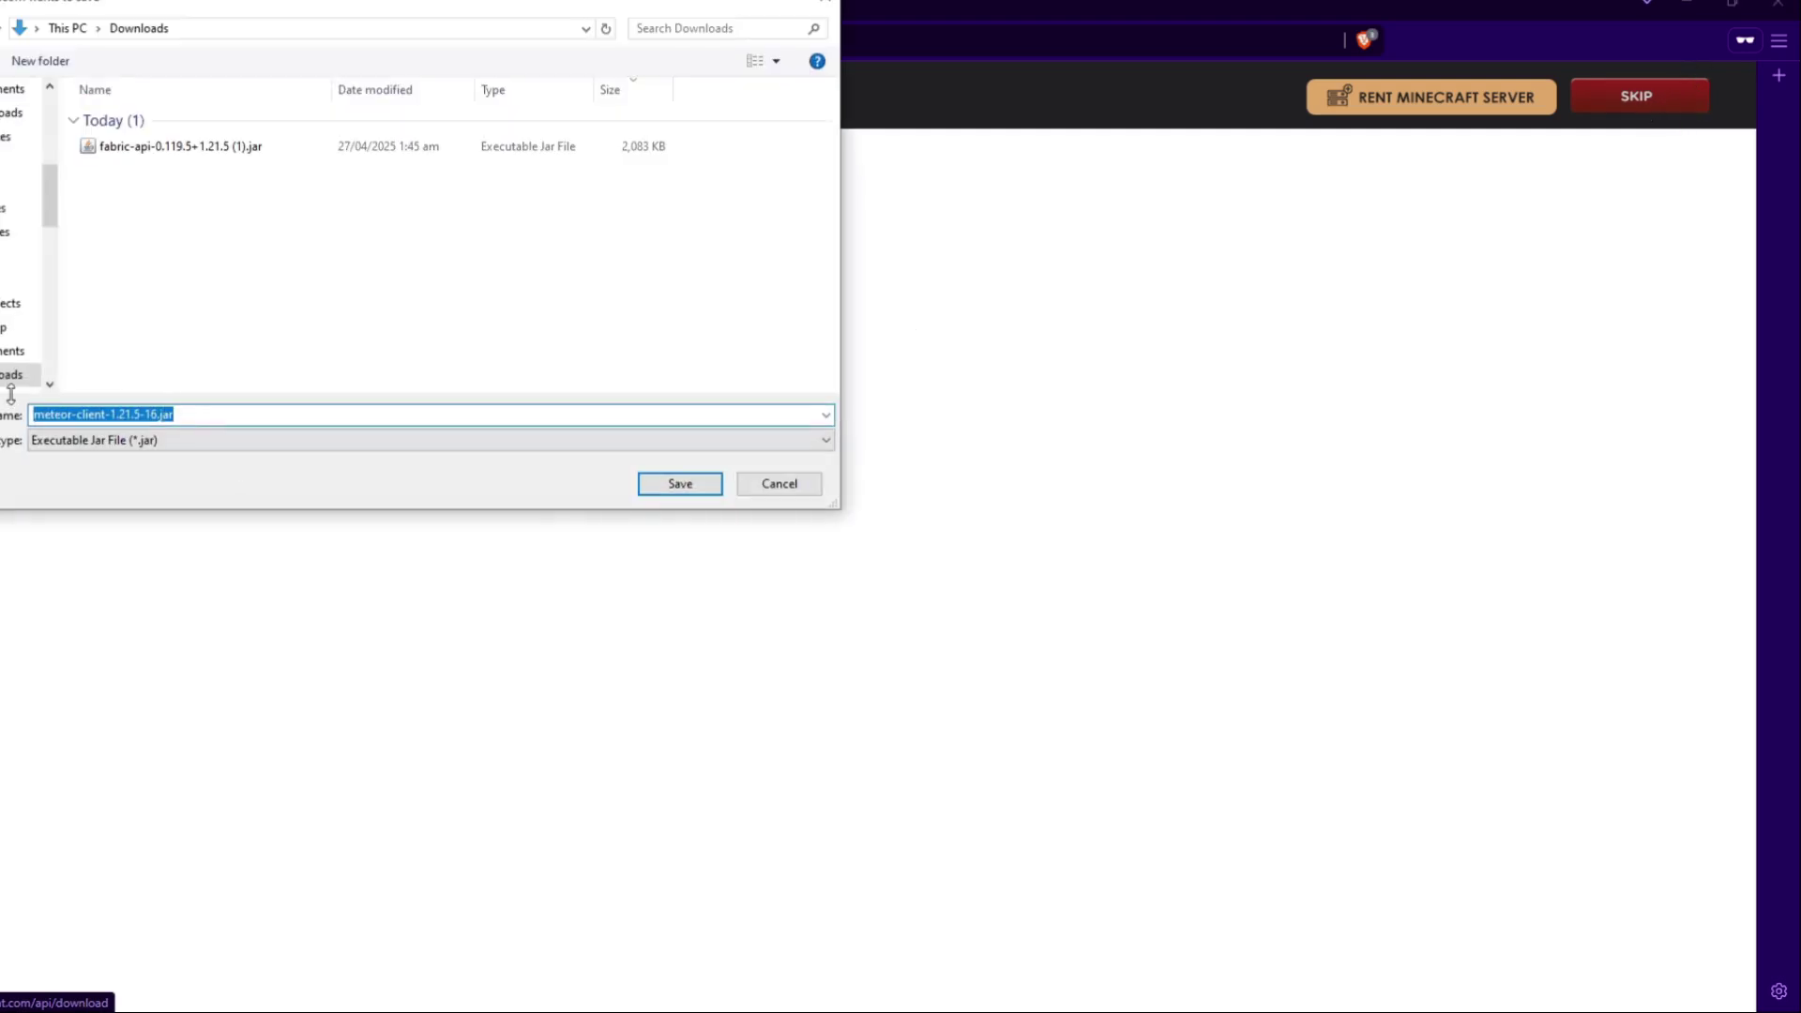
left_click(677, 484)
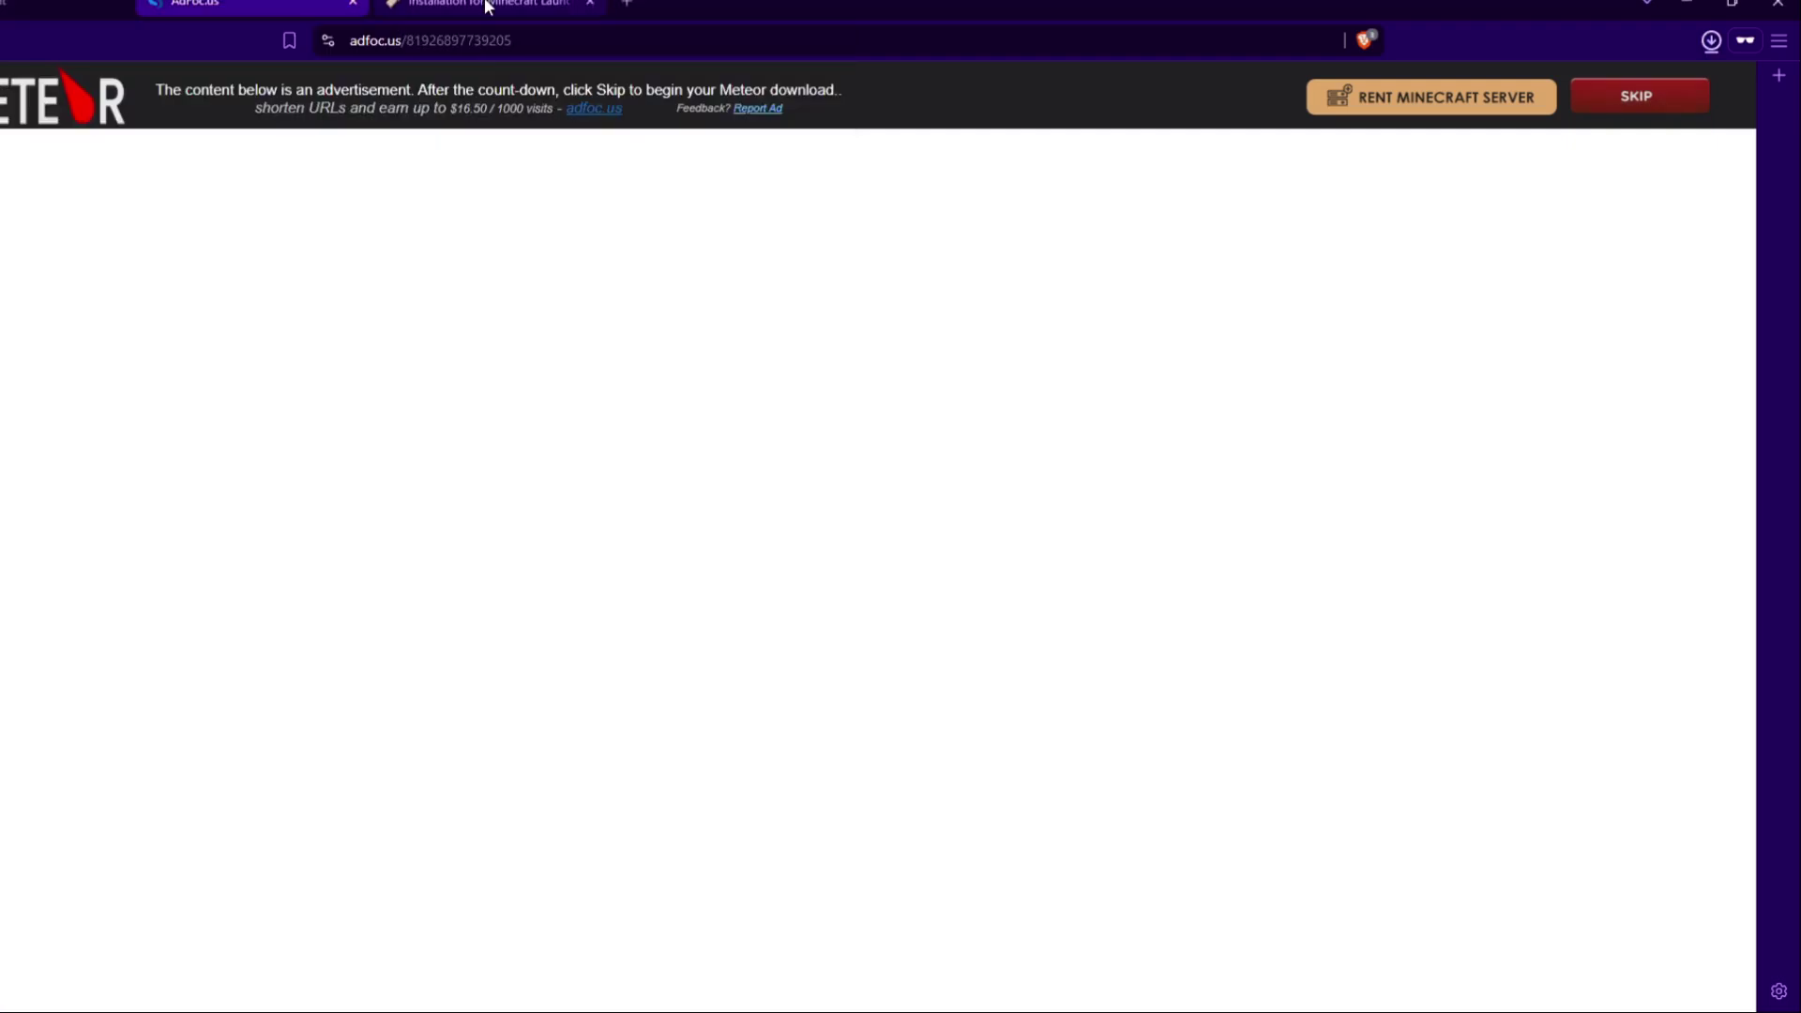
Download the Fabric installer for Windows from fabricmc.net and save fabric-installer-1.0.3.exe in the Downloads folder
left_click(486, 7)
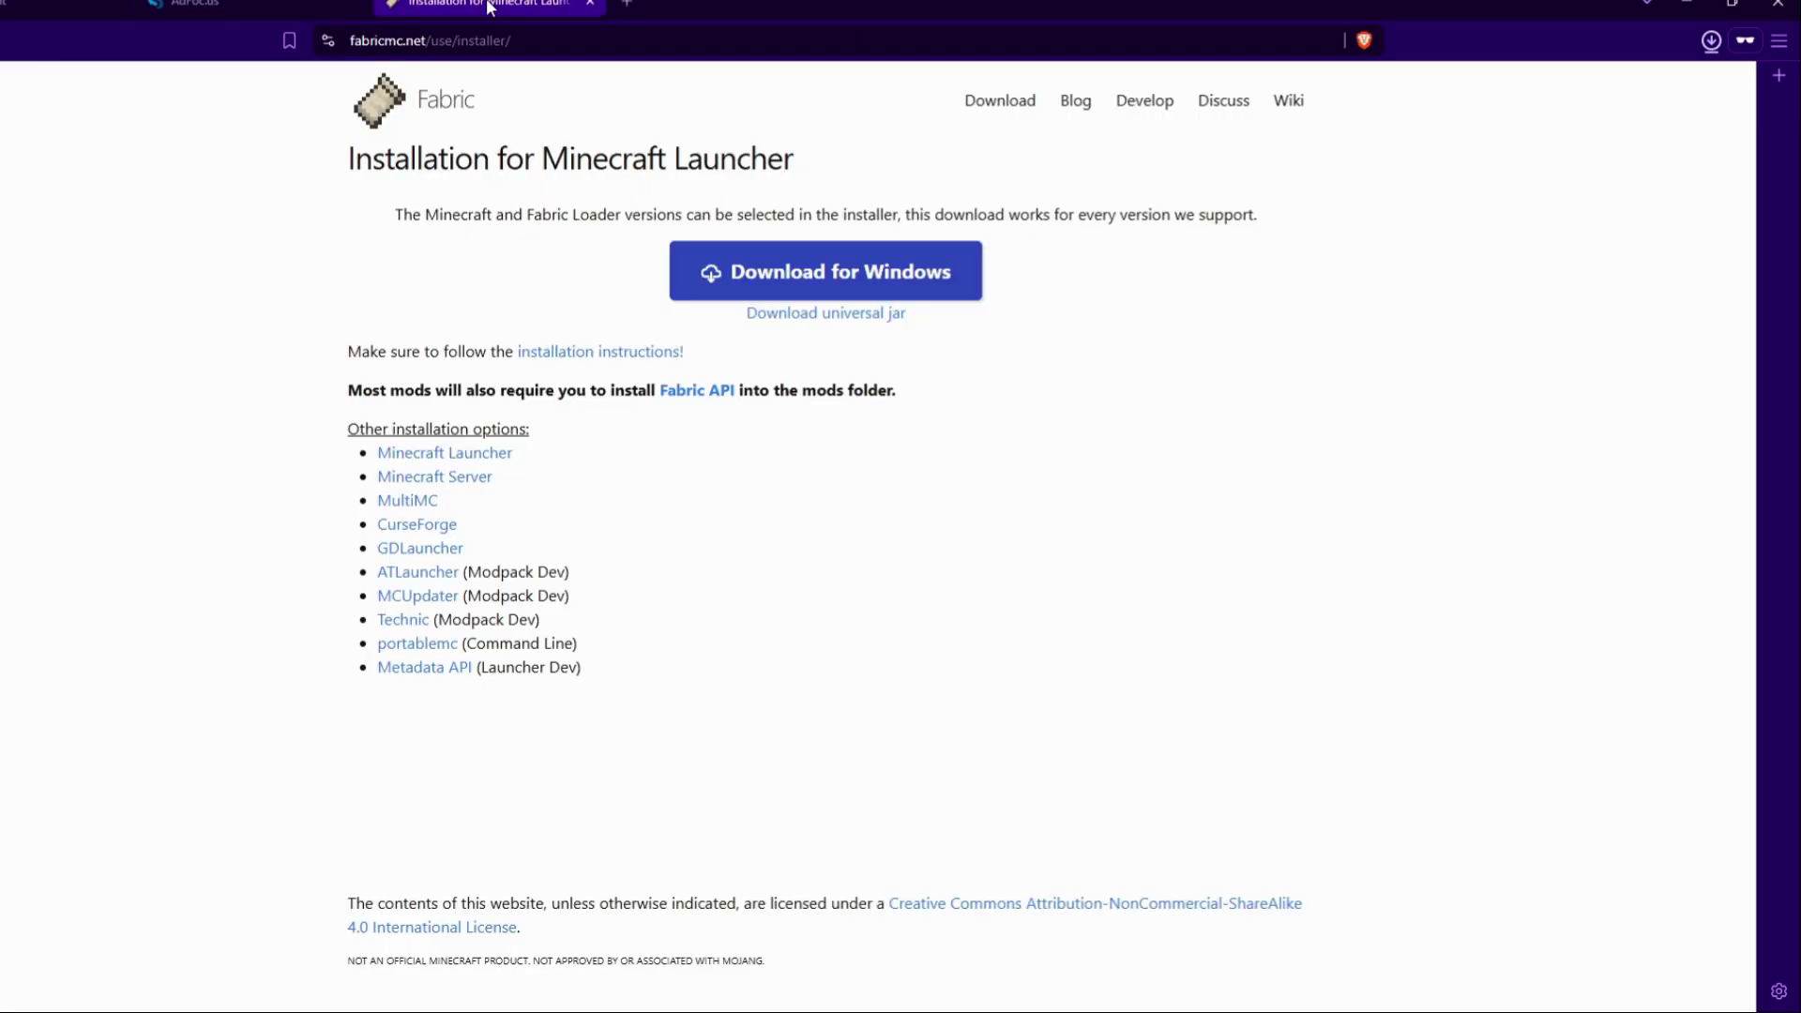
left_click(891, 253)
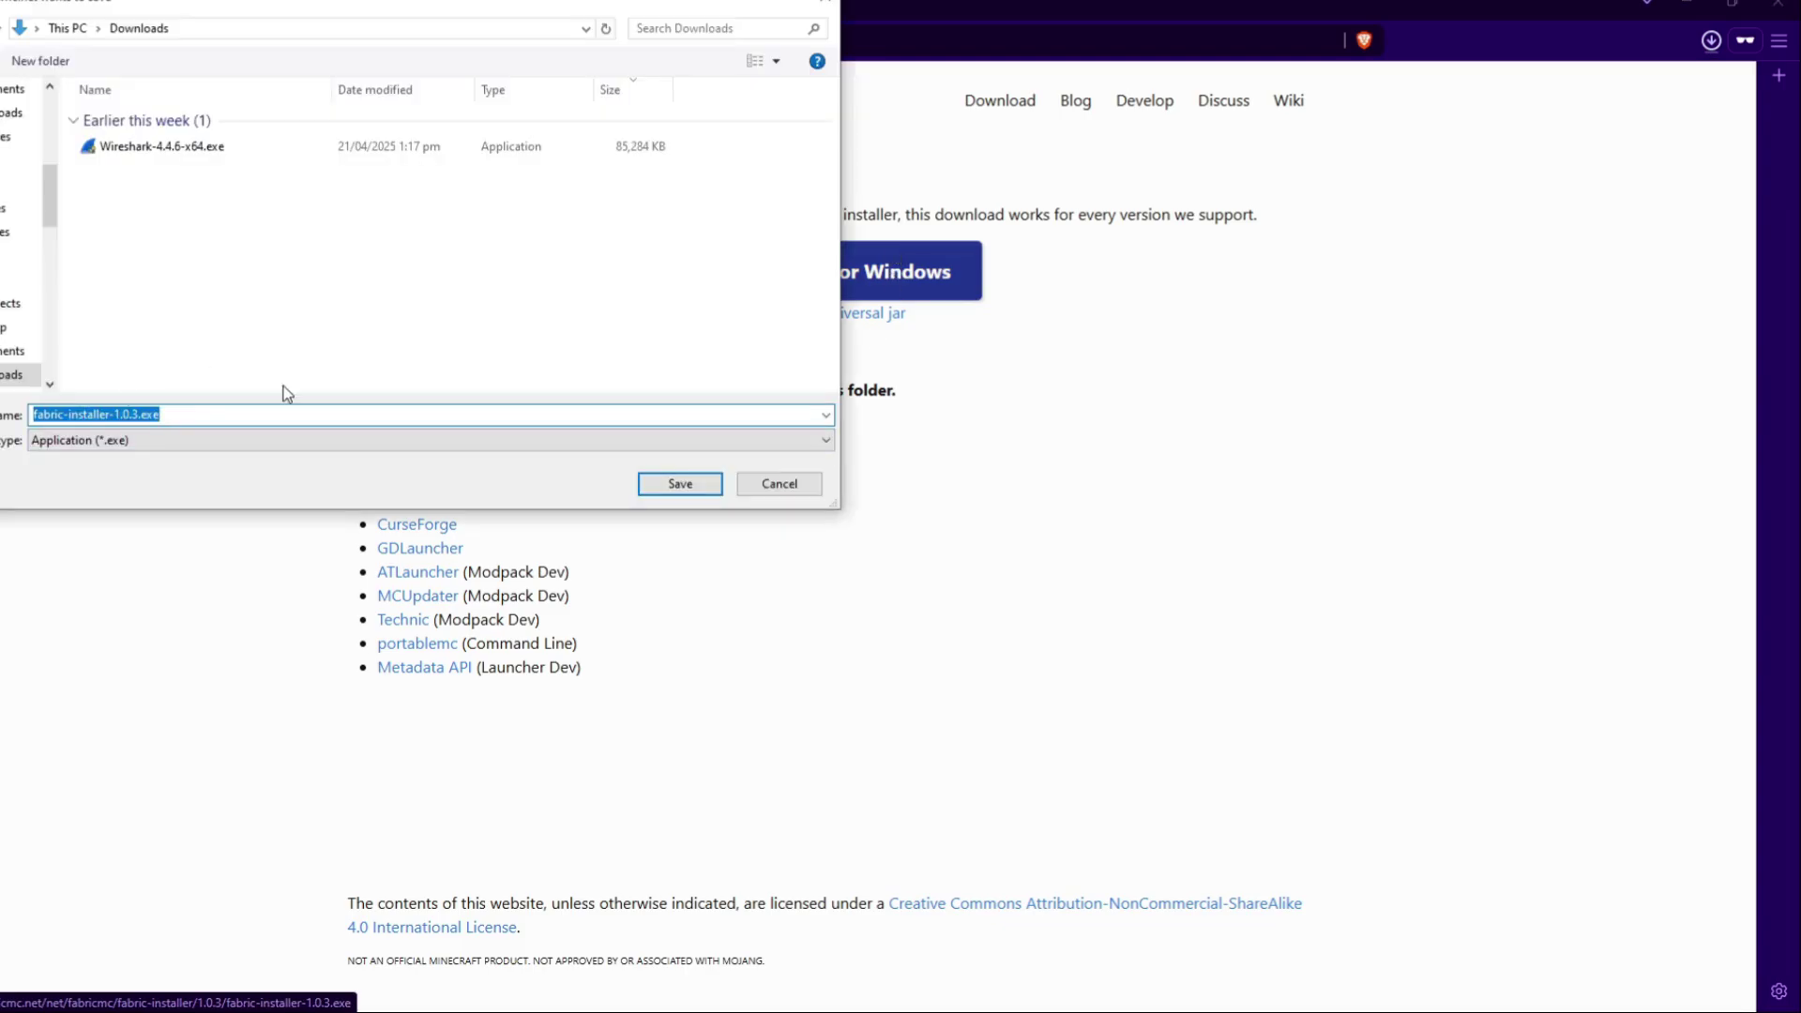
left_click(702, 485)
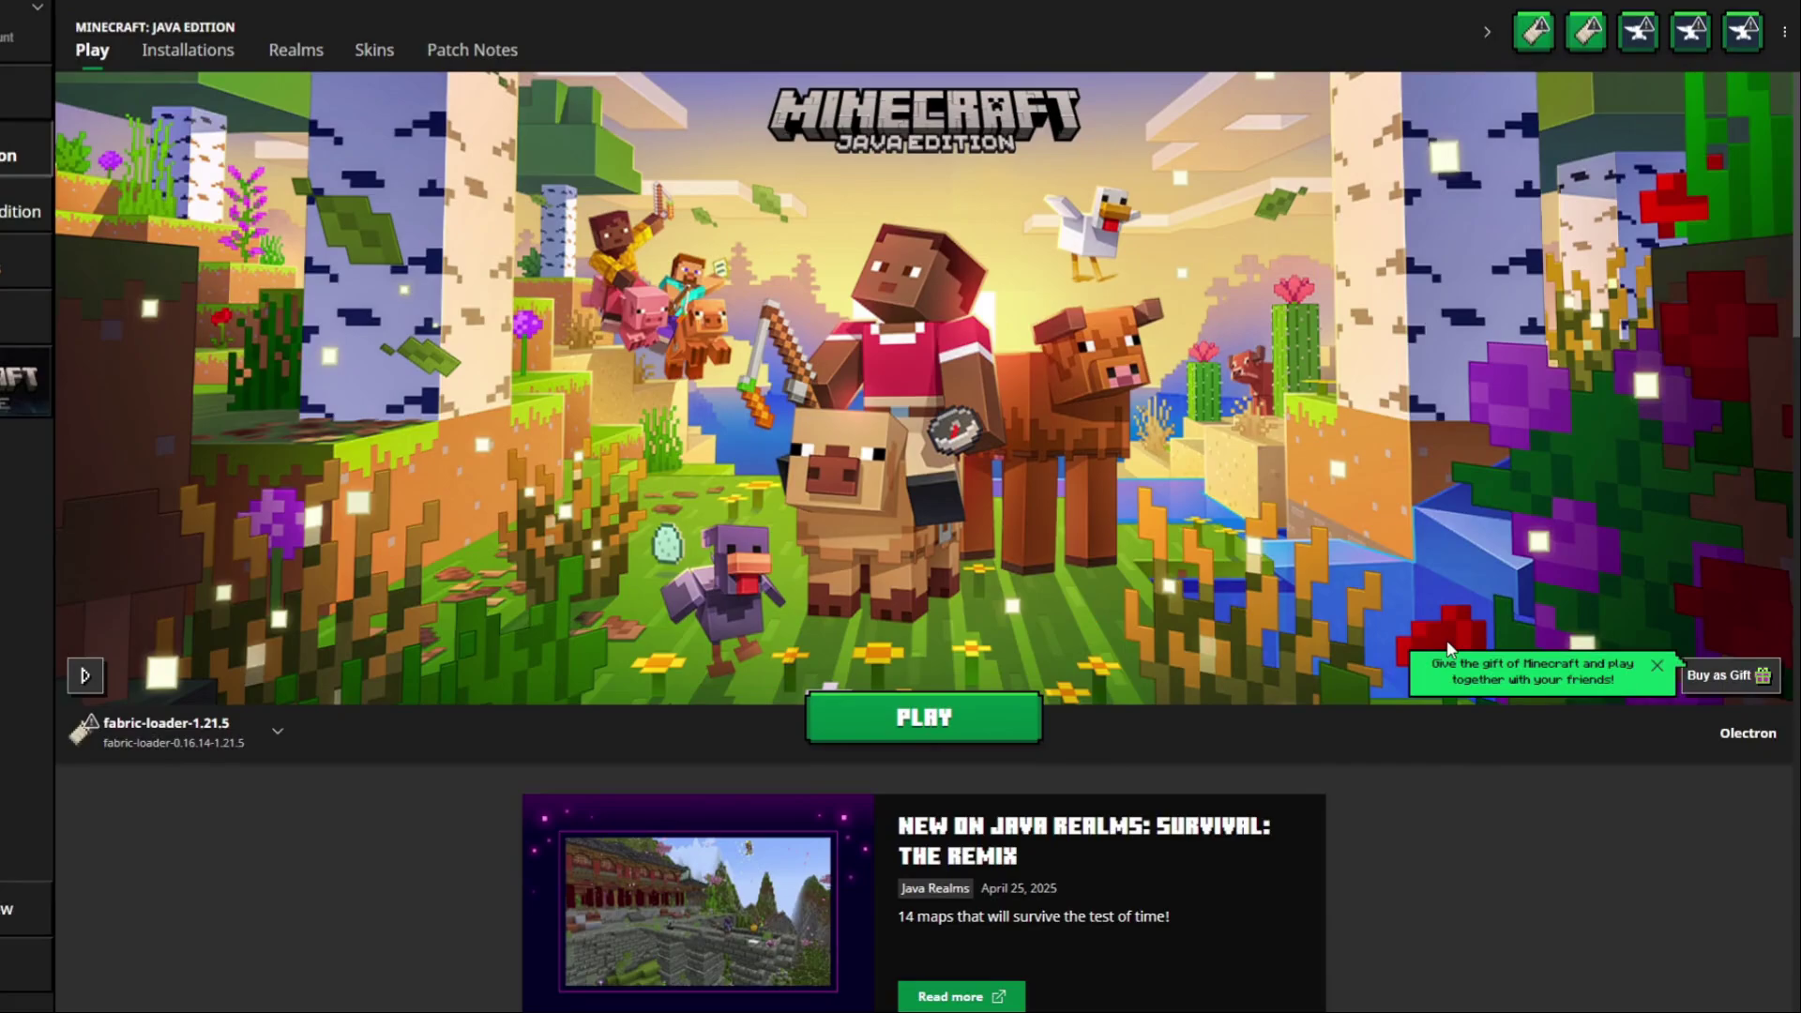
Run %appdata% and open the mods folder inside .minecraft
key("super+r")
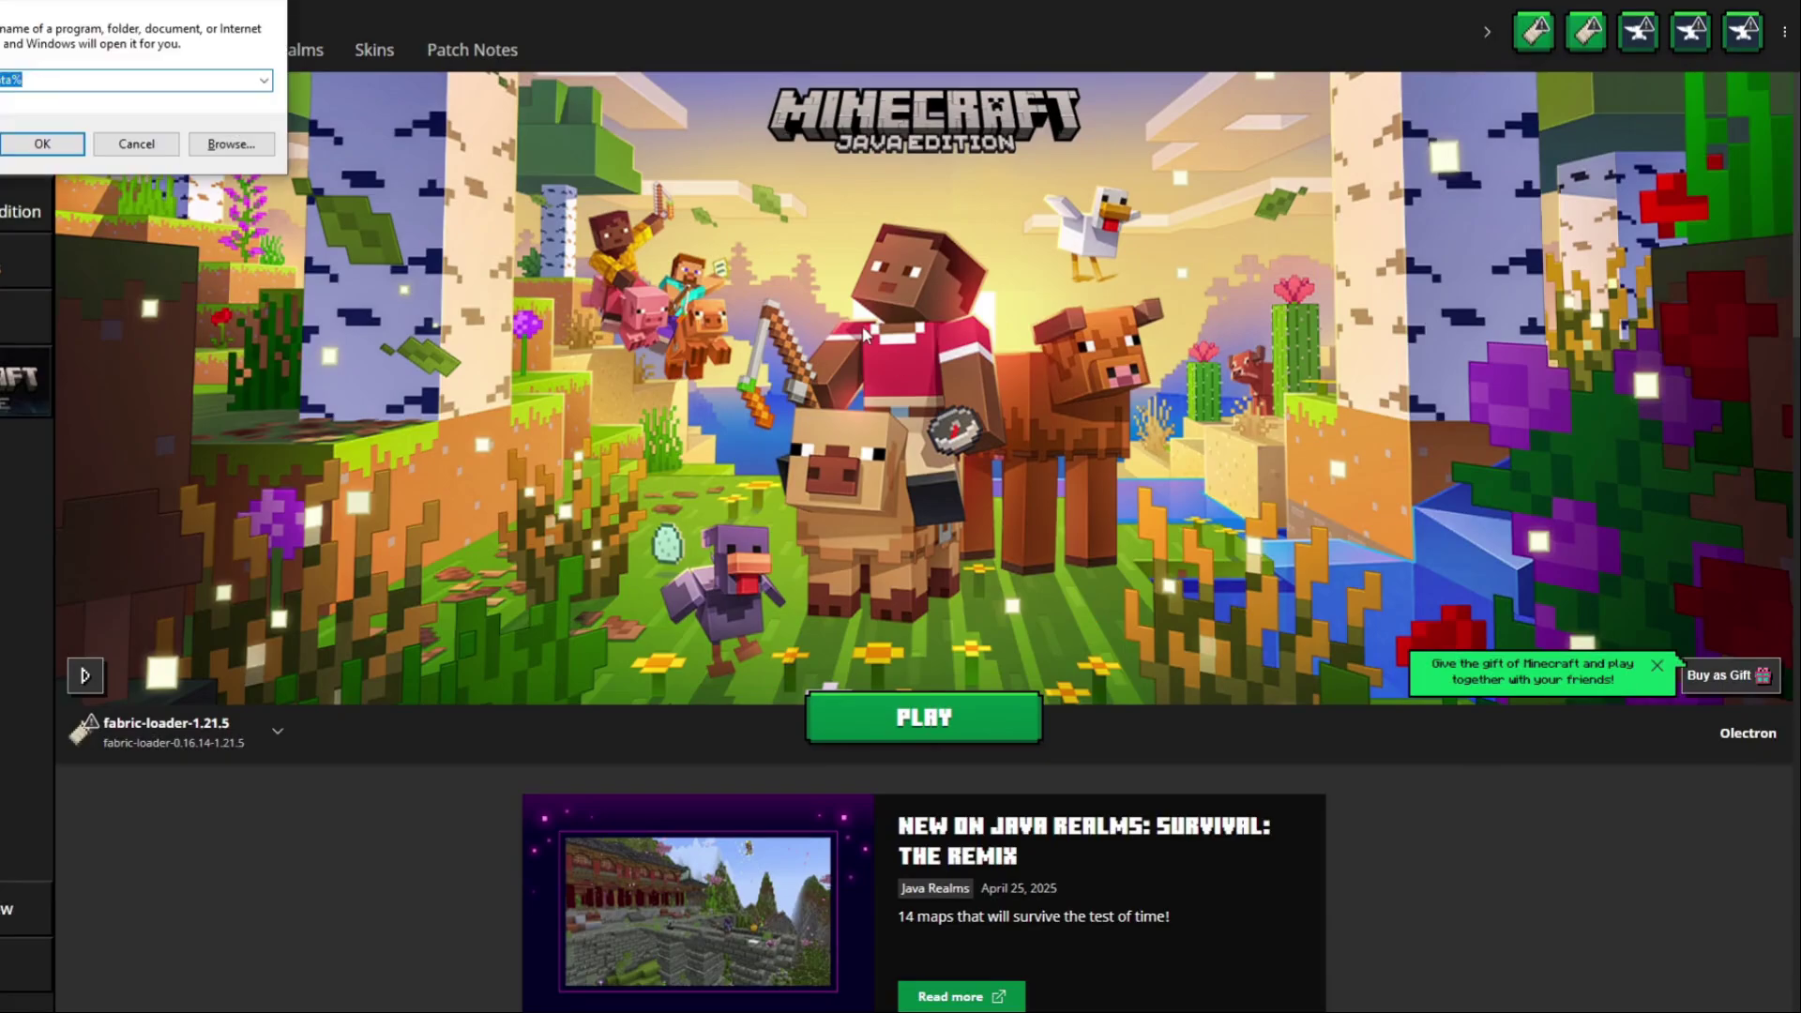
left_click_drag(174, 0, 879, 328)
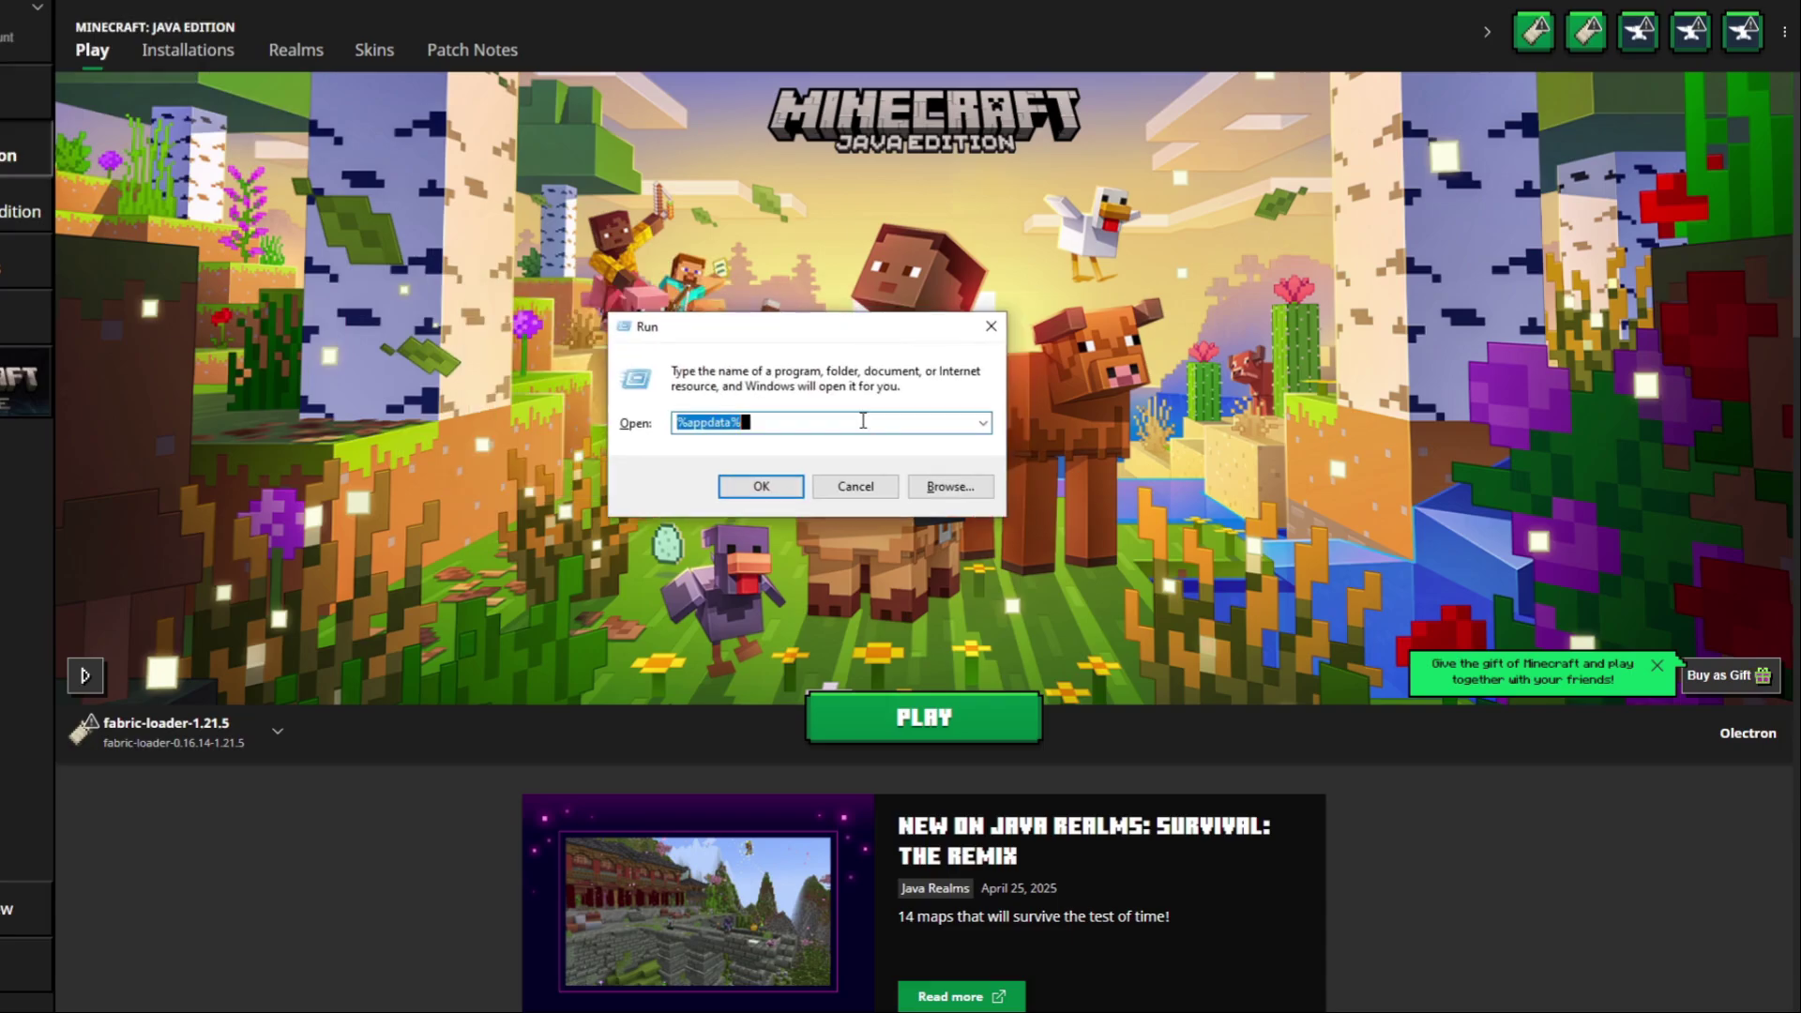
left_click(821, 421)
left_click(785, 489)
left_click(710, 515)
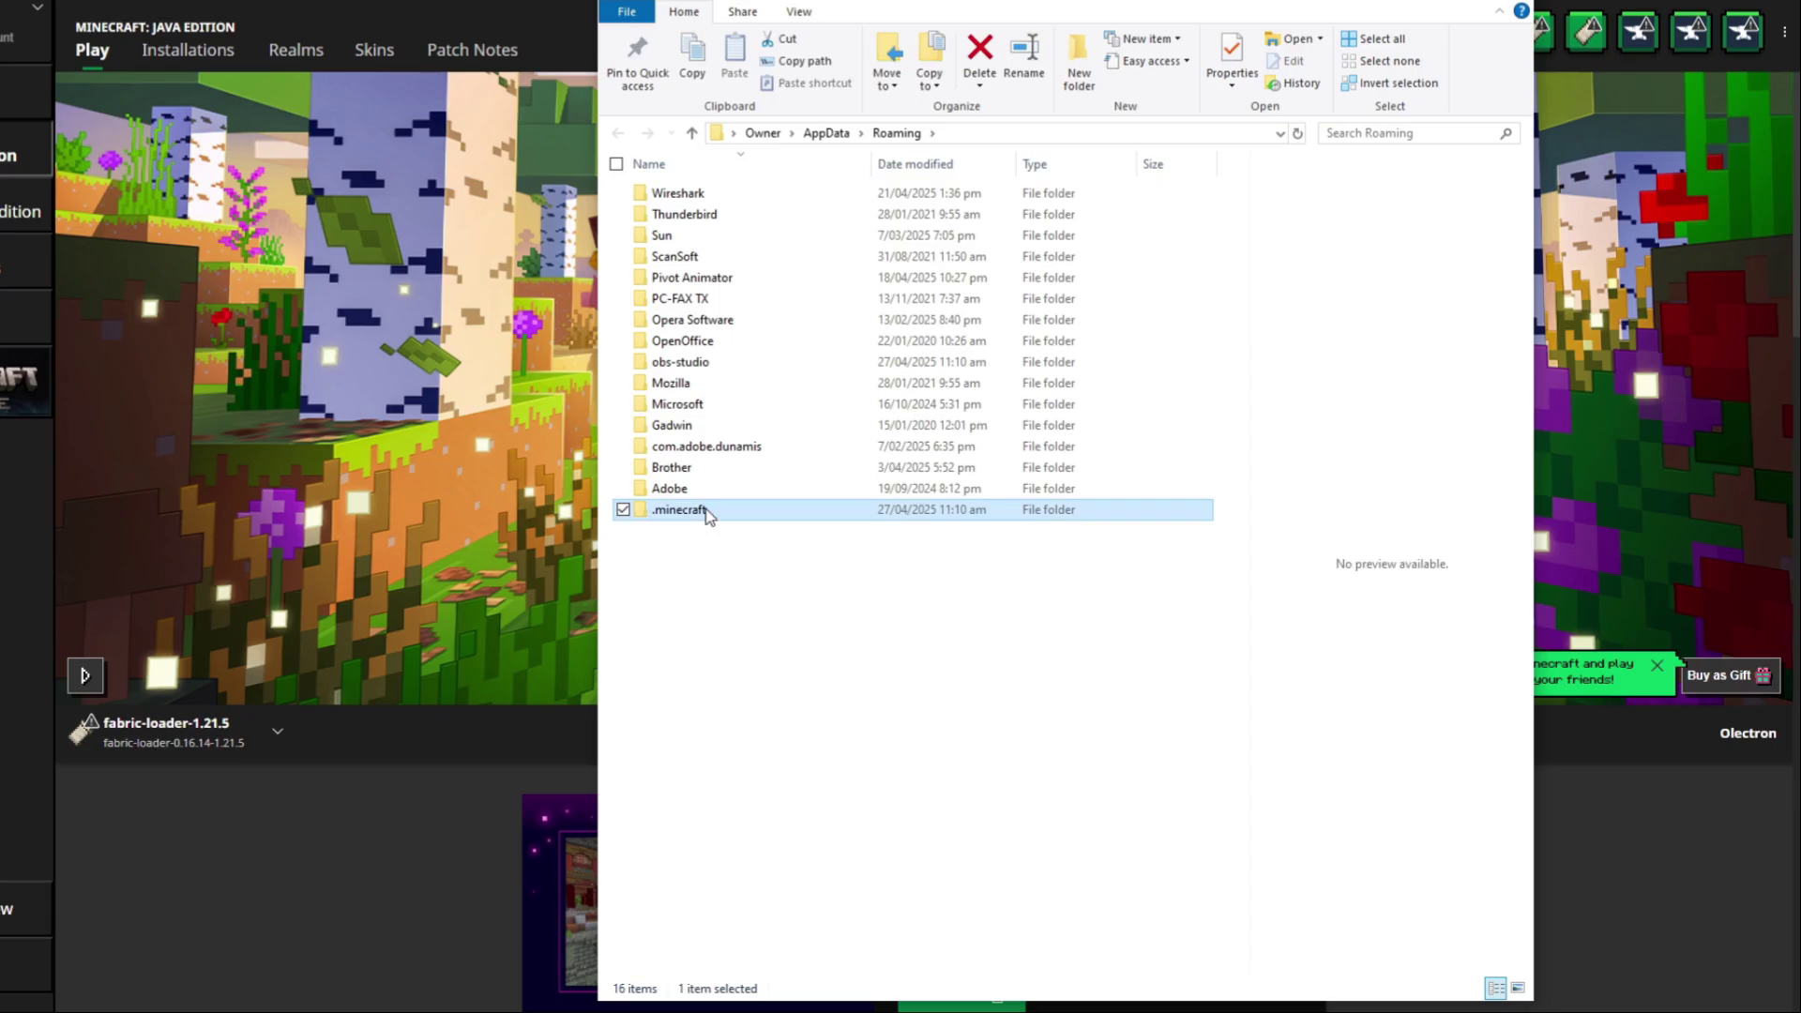
double_click(705, 511)
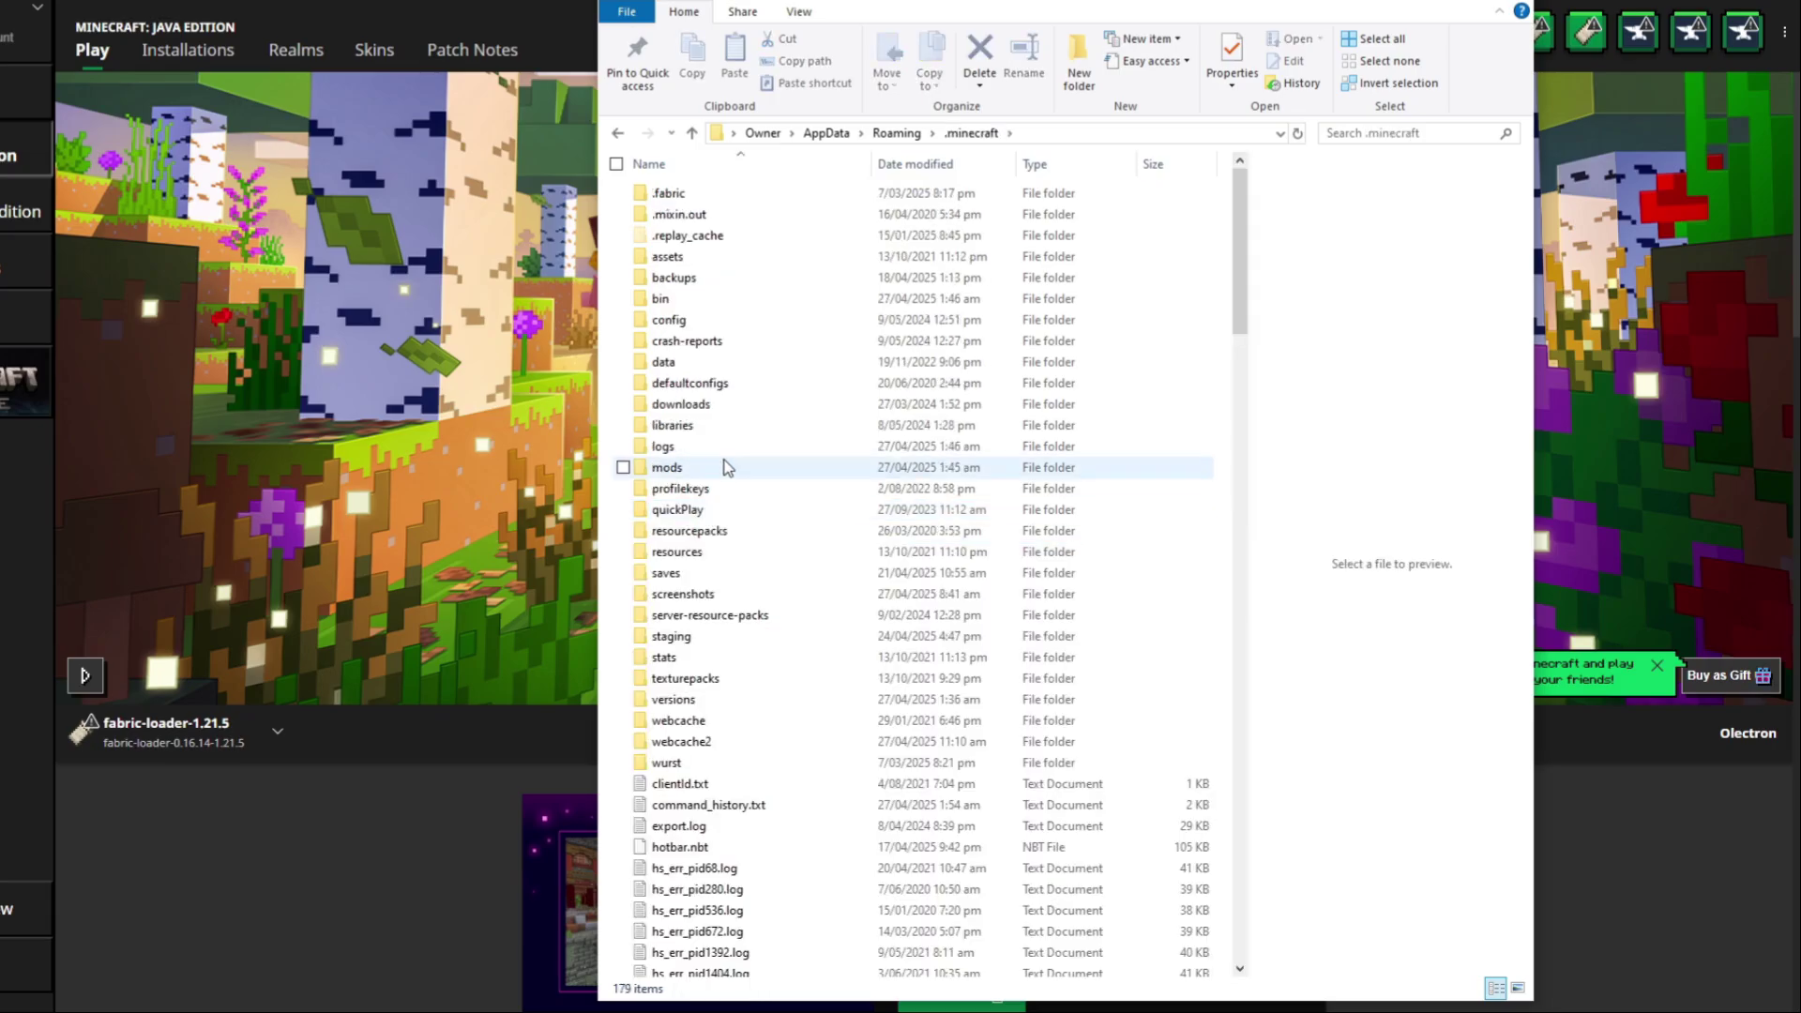
double_click(725, 467)
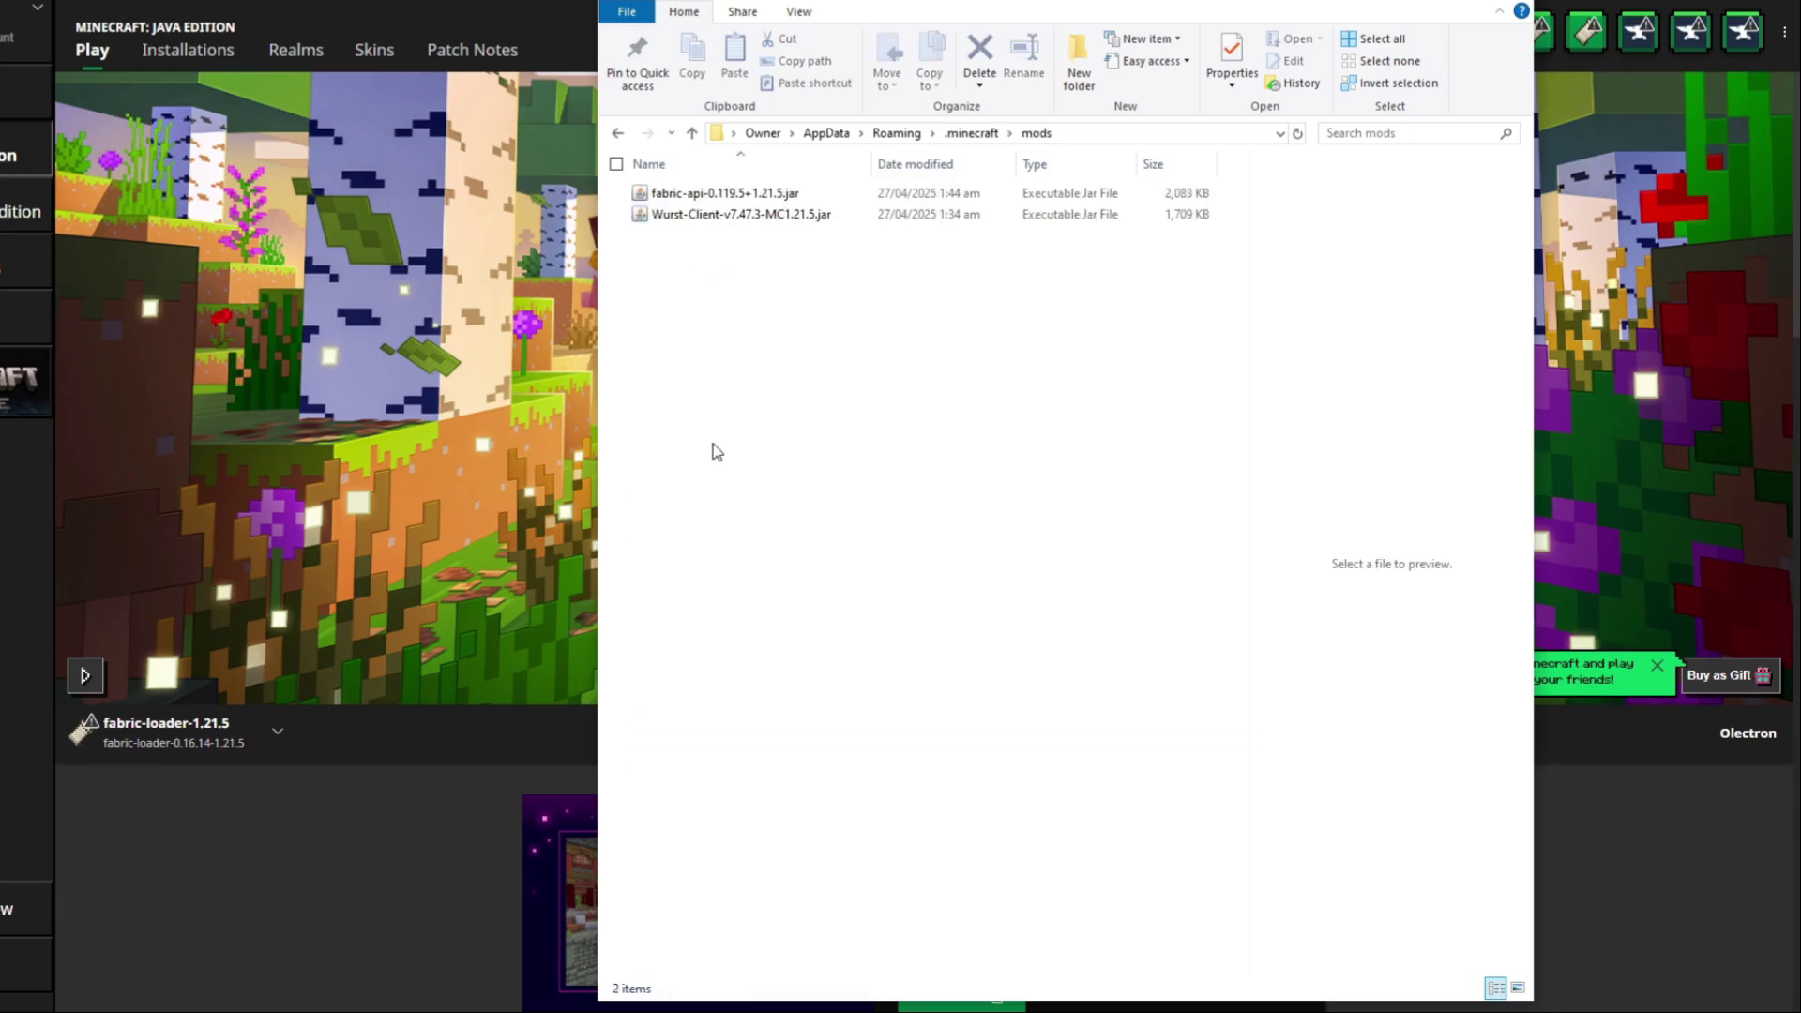
Uncover the desktop and move the Fabric API and Wurst Client jar files from the mods folder onto it
left_click(1759, 5)
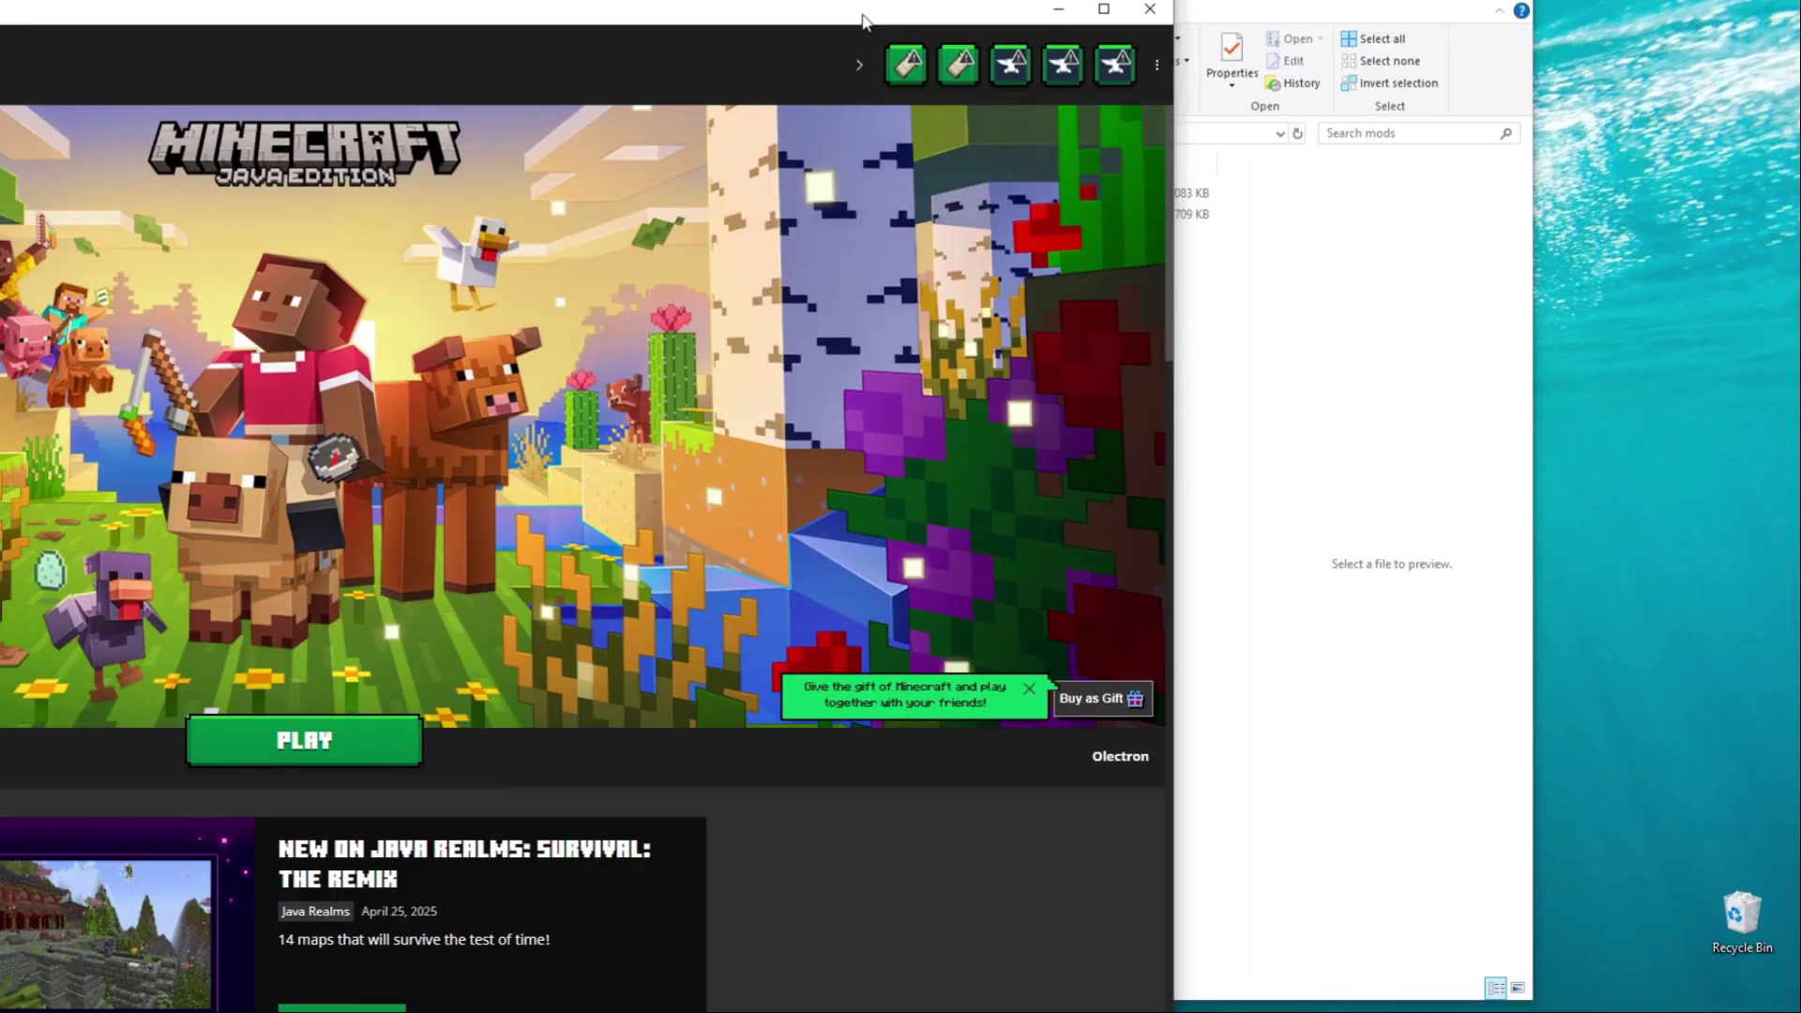
left_click_drag(863, 18, 702, 0)
left_click(868, 202)
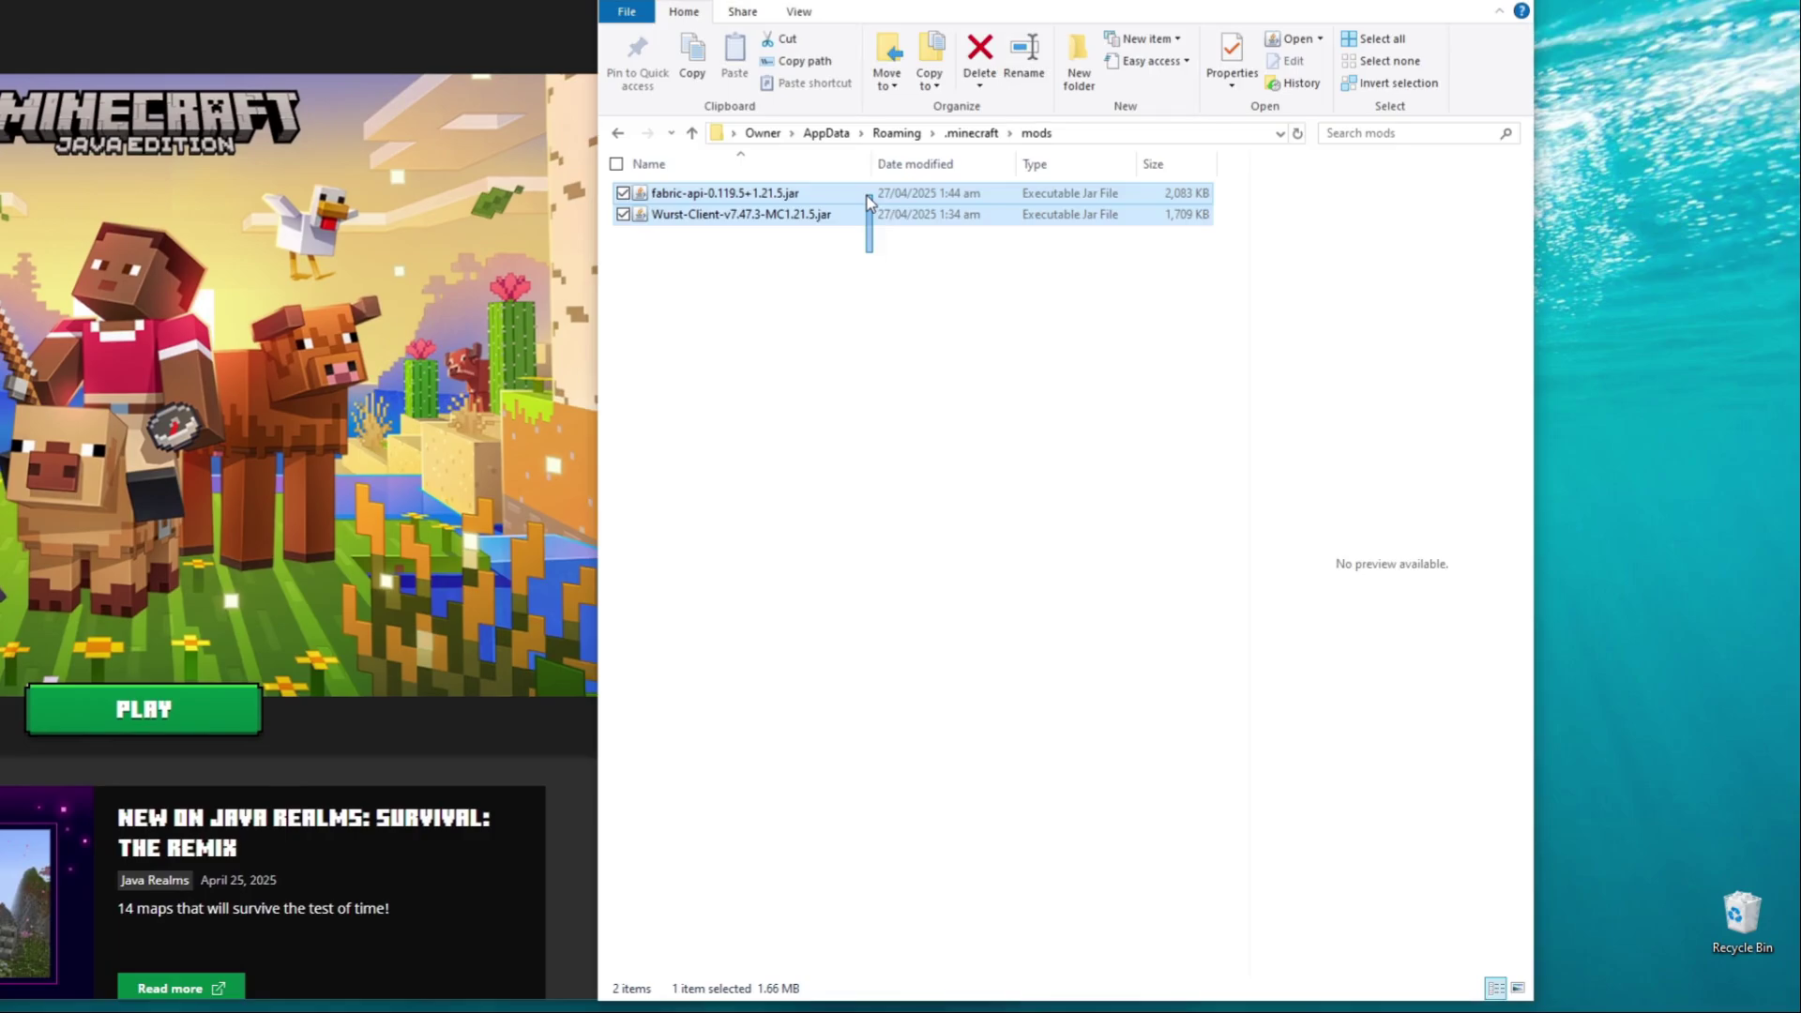
left_click_drag(868, 202, 1693, 263)
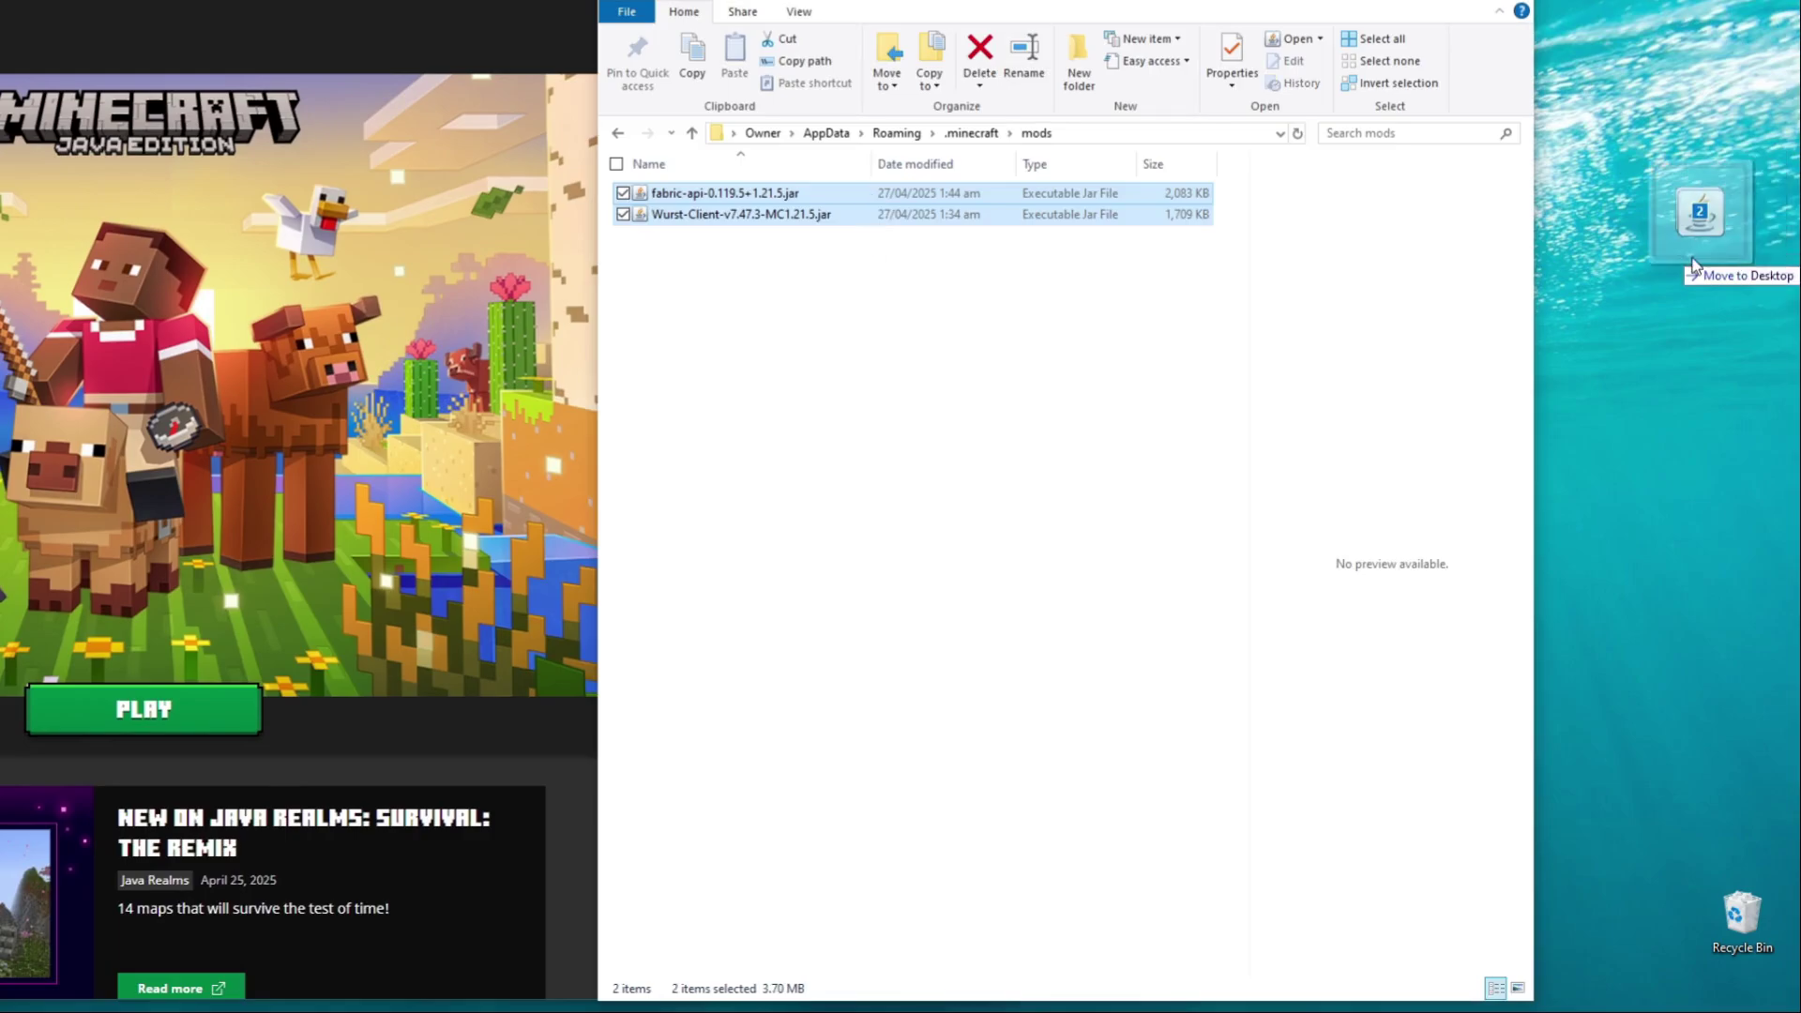
left_click_drag(1692, 263, 1693, 265)
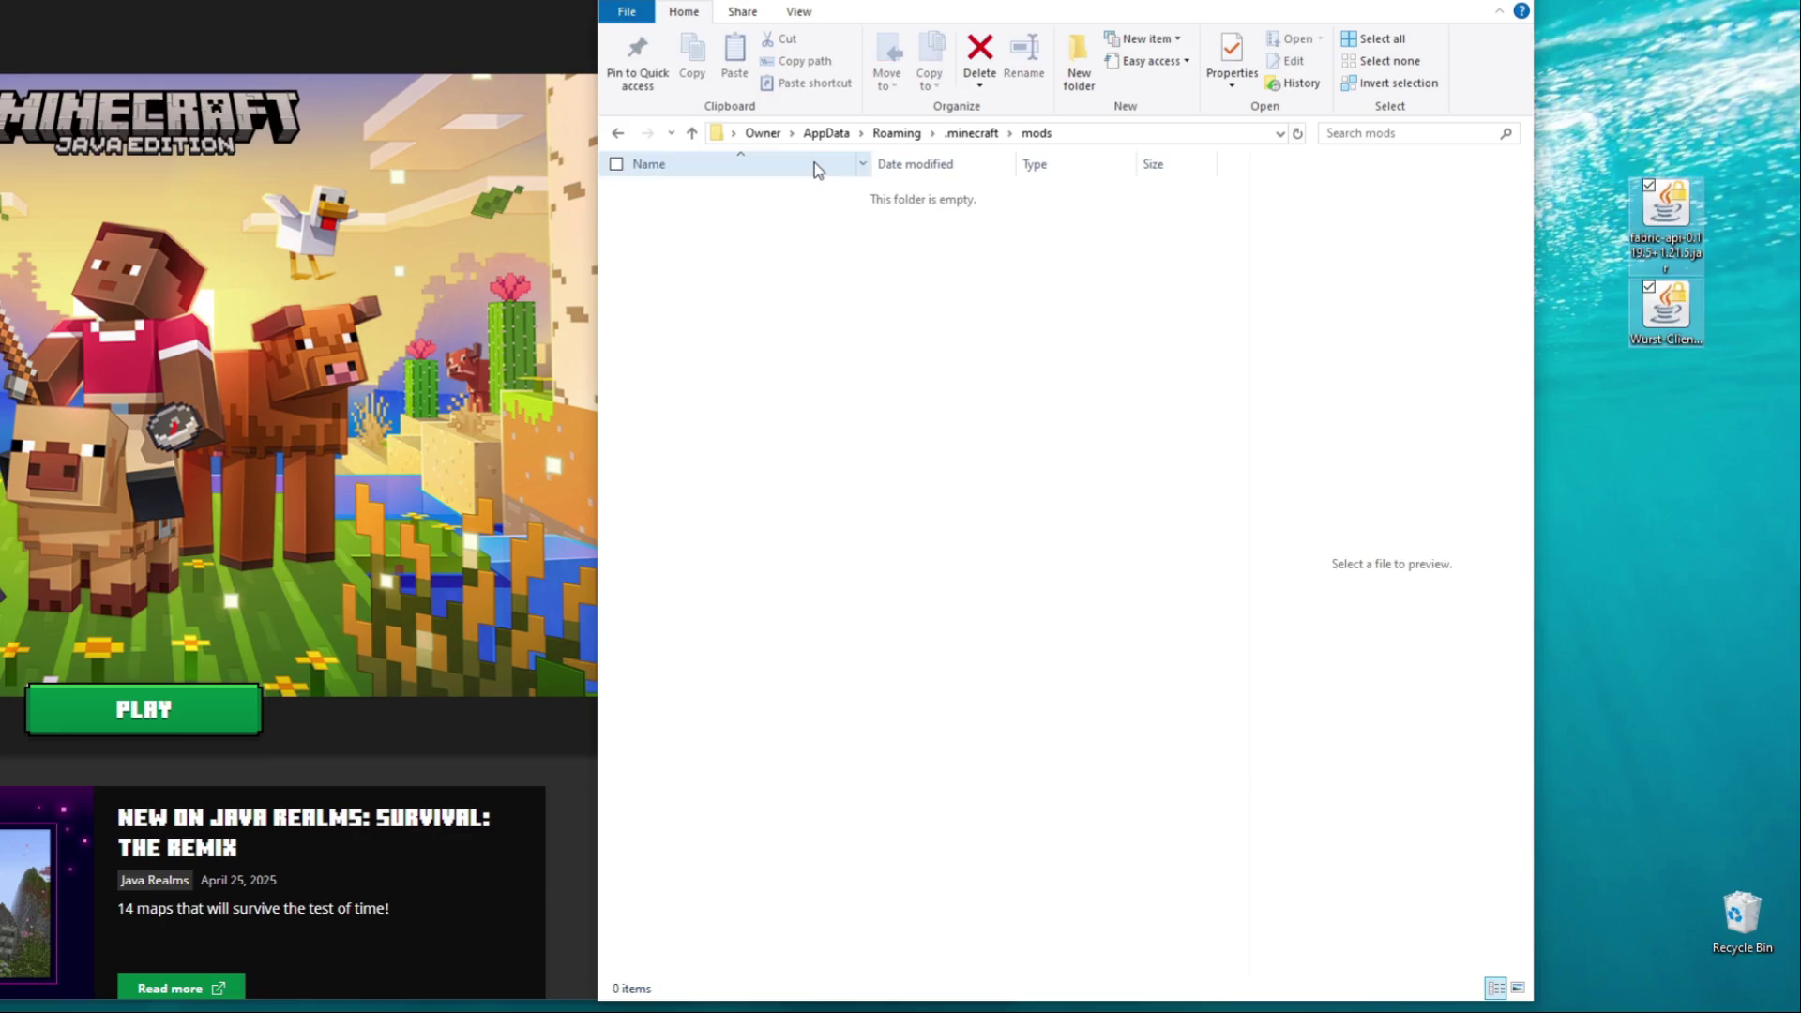
Open a second File Explorer window at Downloads and move meteor-client-1.21.5-16.jar into the mods folder
key("super+r")
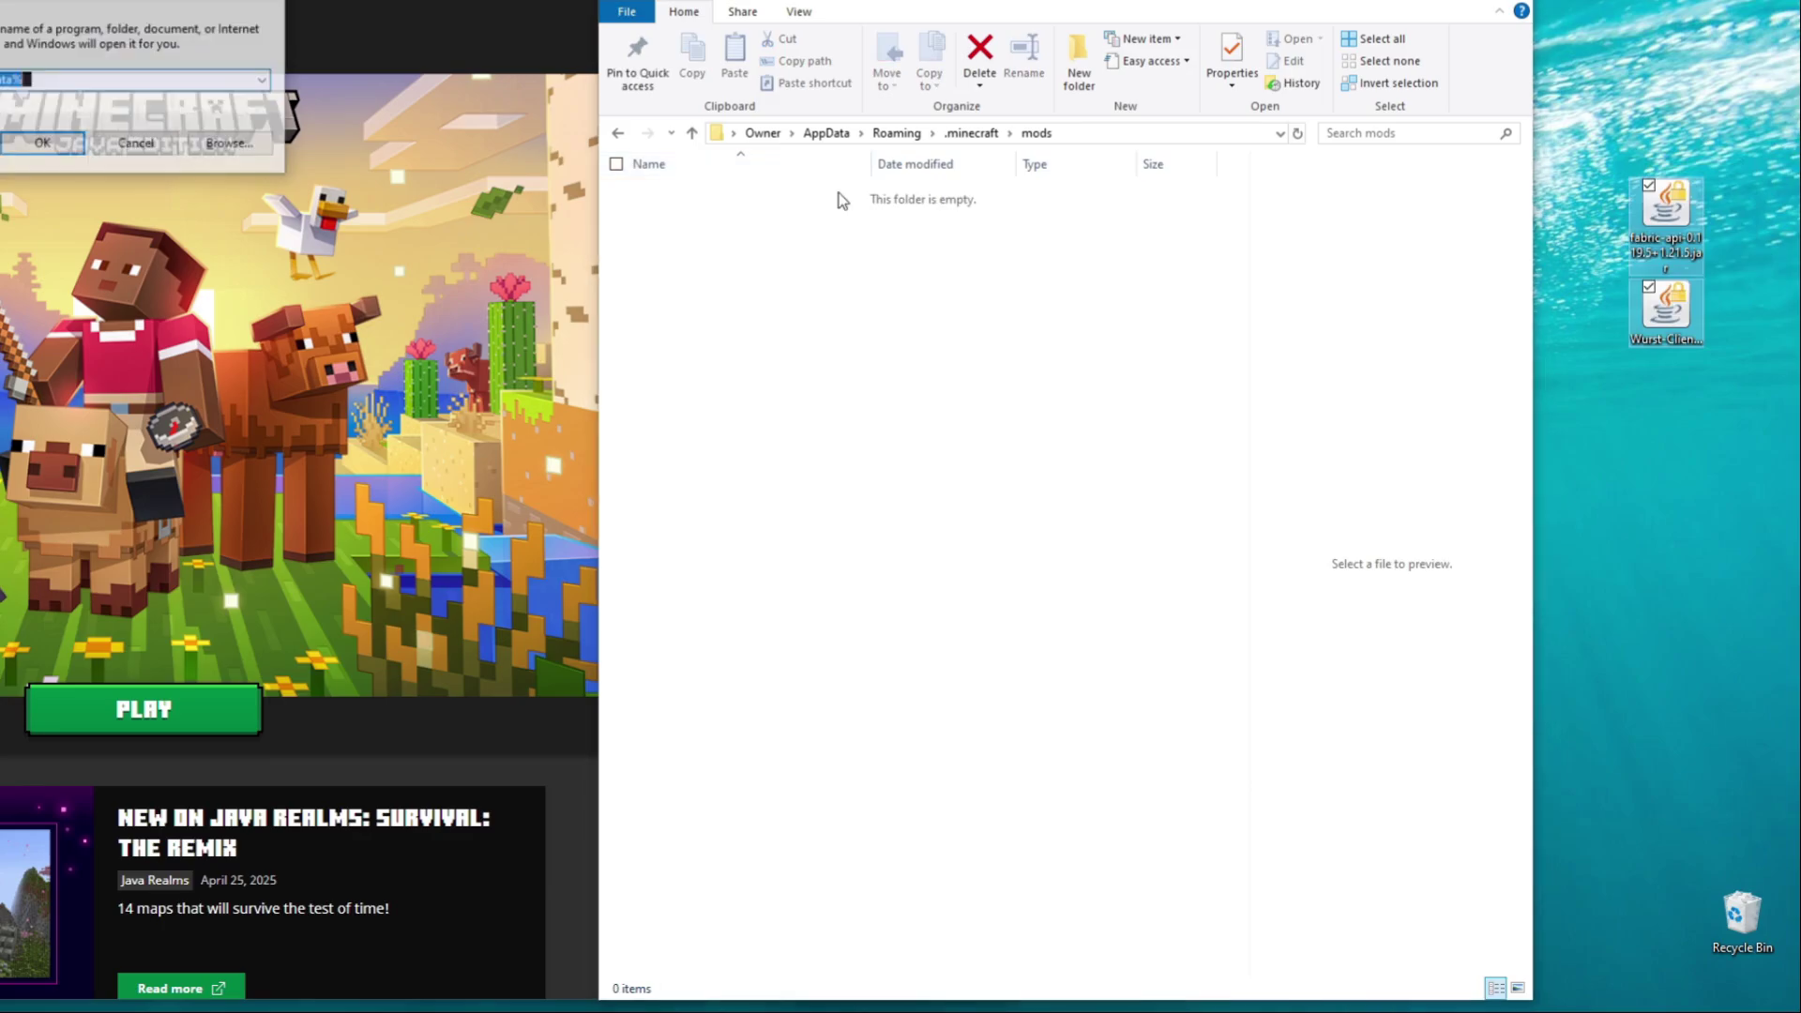
type("%")
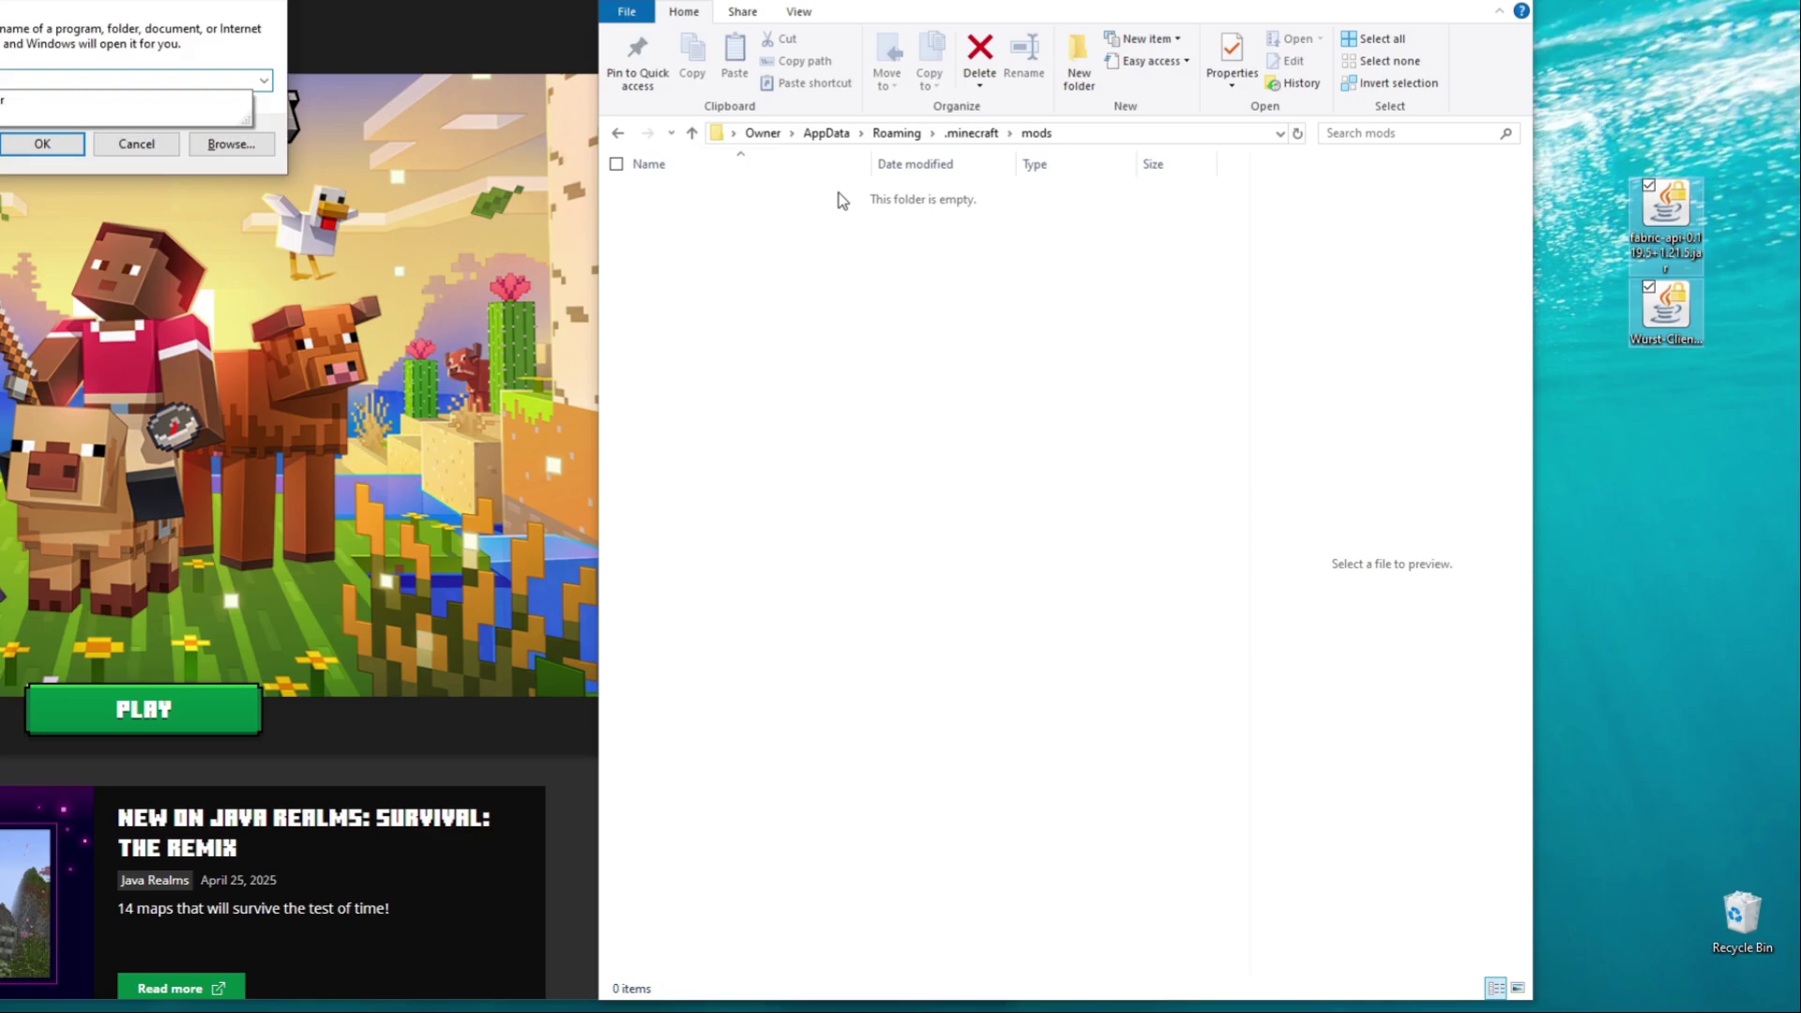
key("Return")
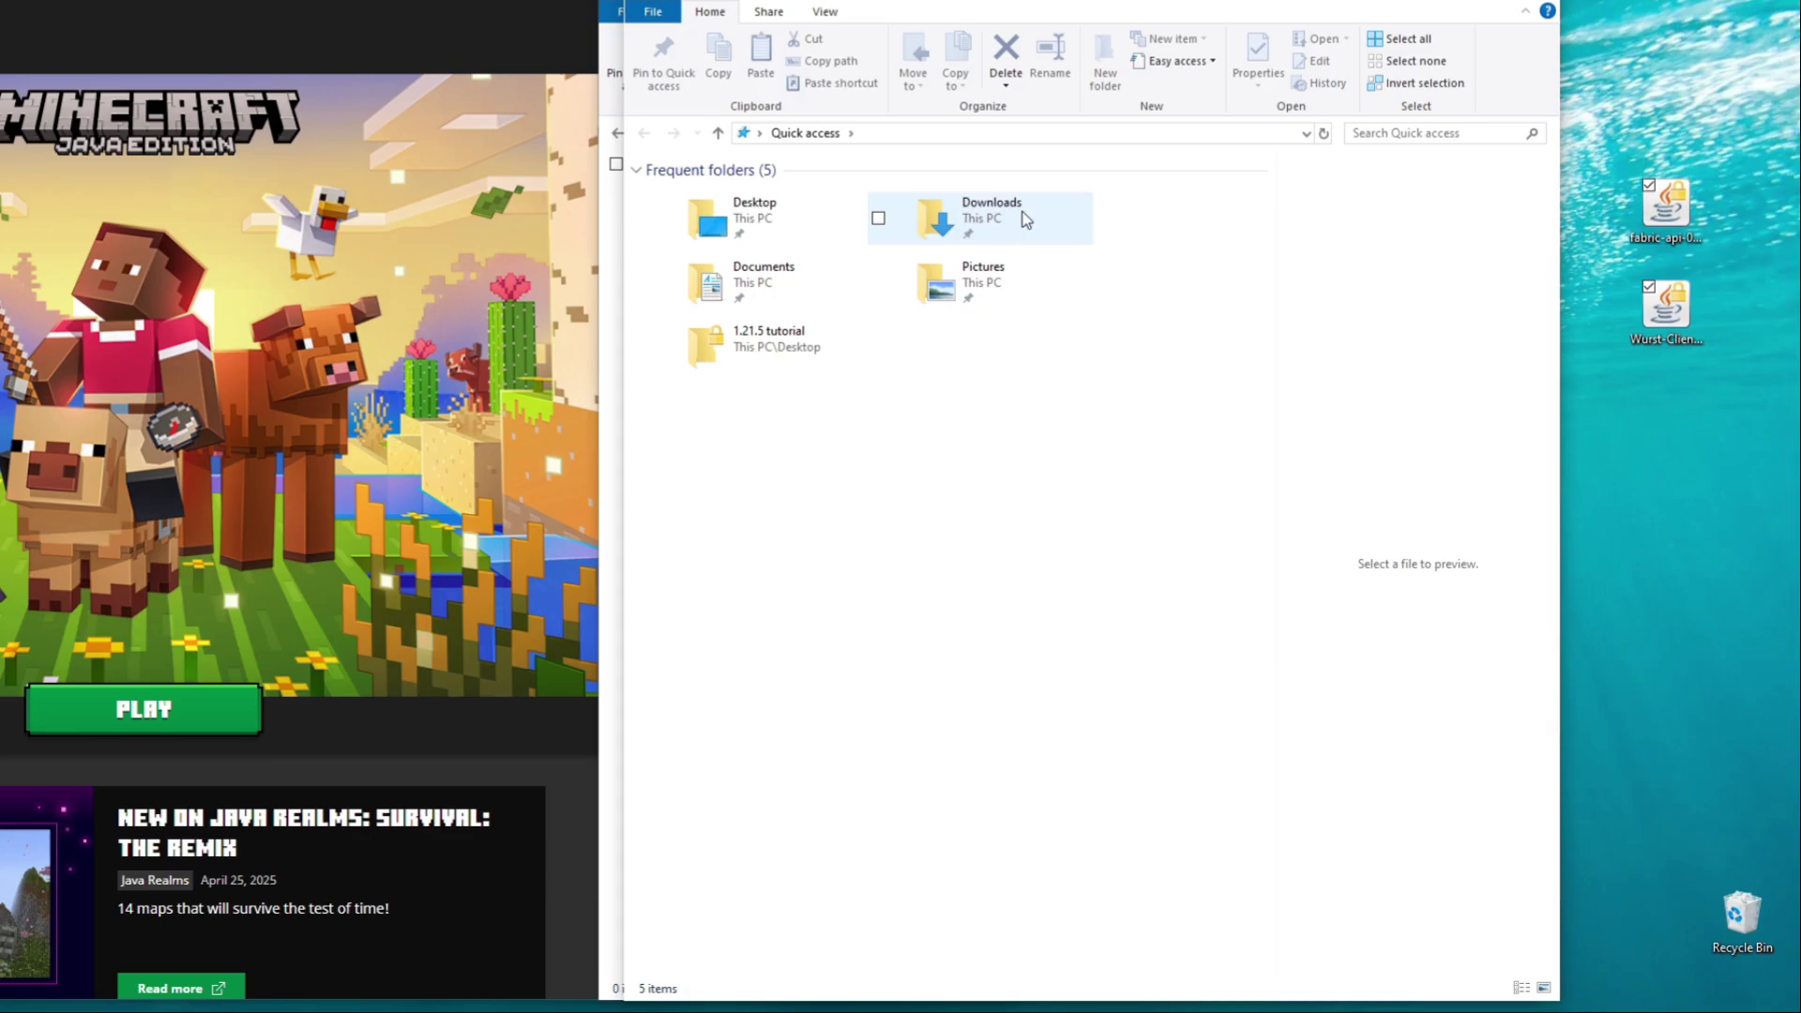
left_click_drag(1088, 277, 798, 375)
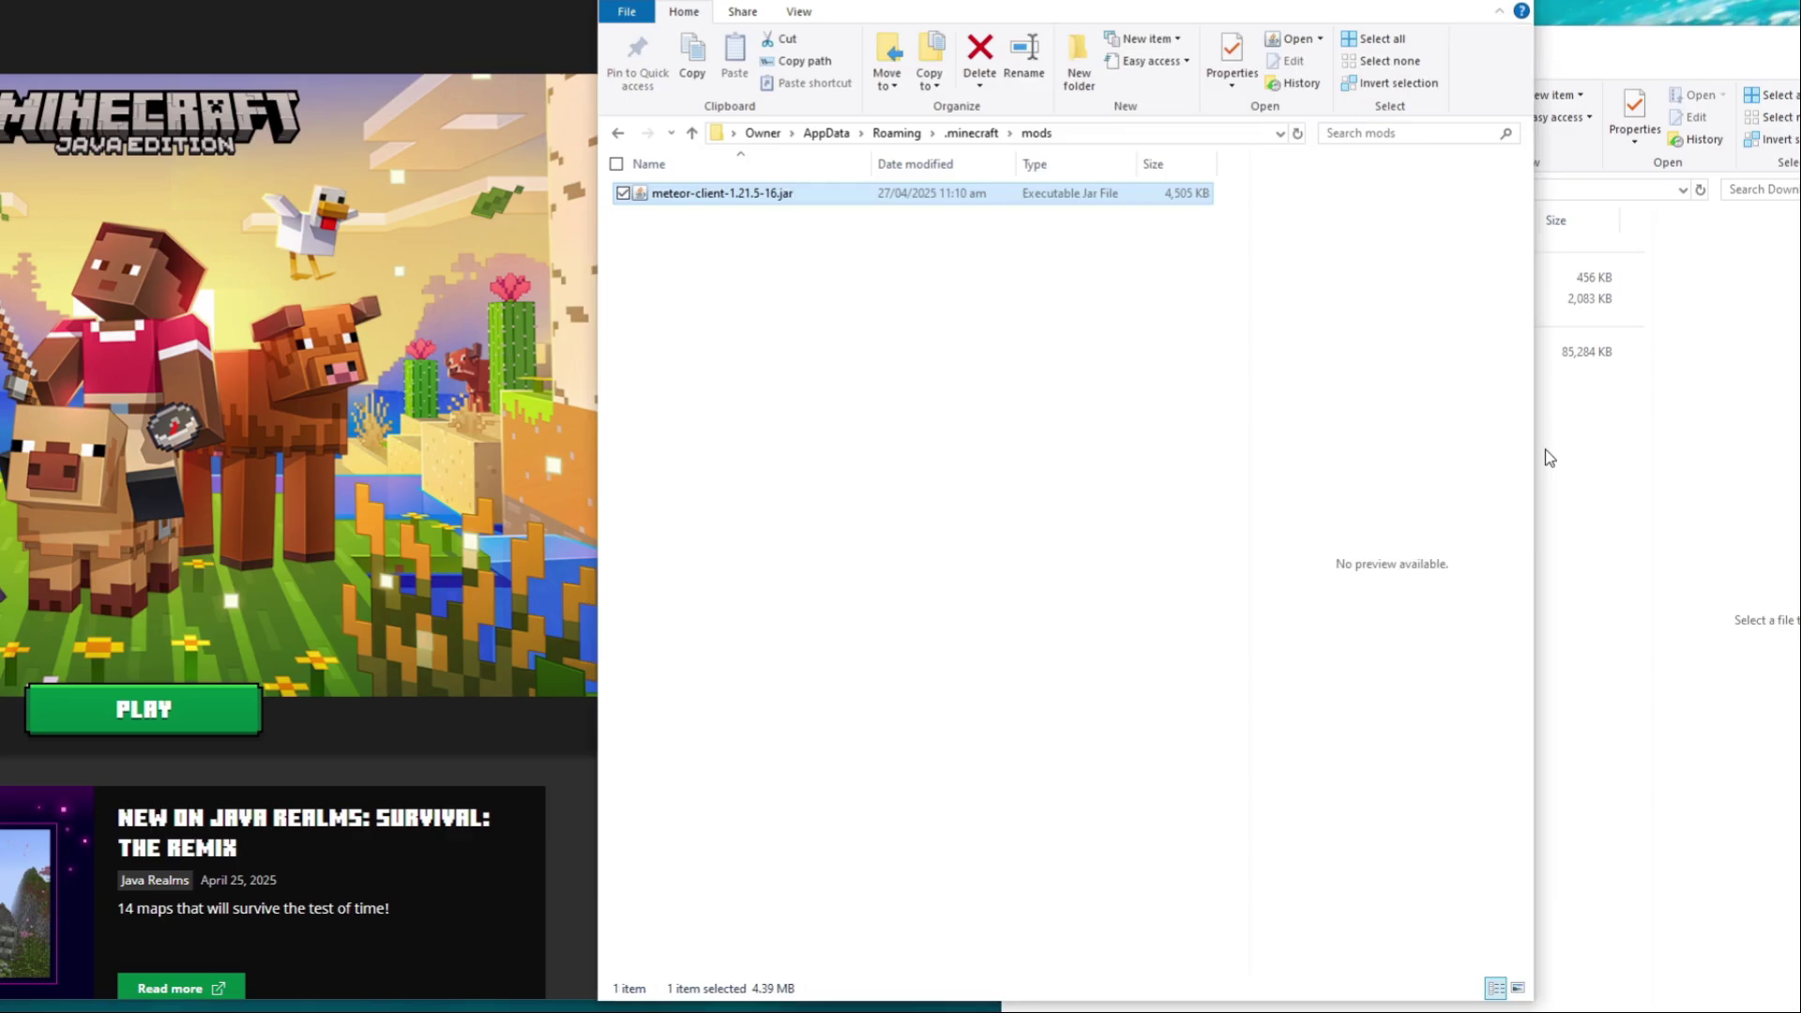
Run fabric-installer-1.0.3.exe, install Fabric loader 0.16.14 for Minecraft 1.21.5 with a launcher profile, and close the installer
left_click(1079, 278)
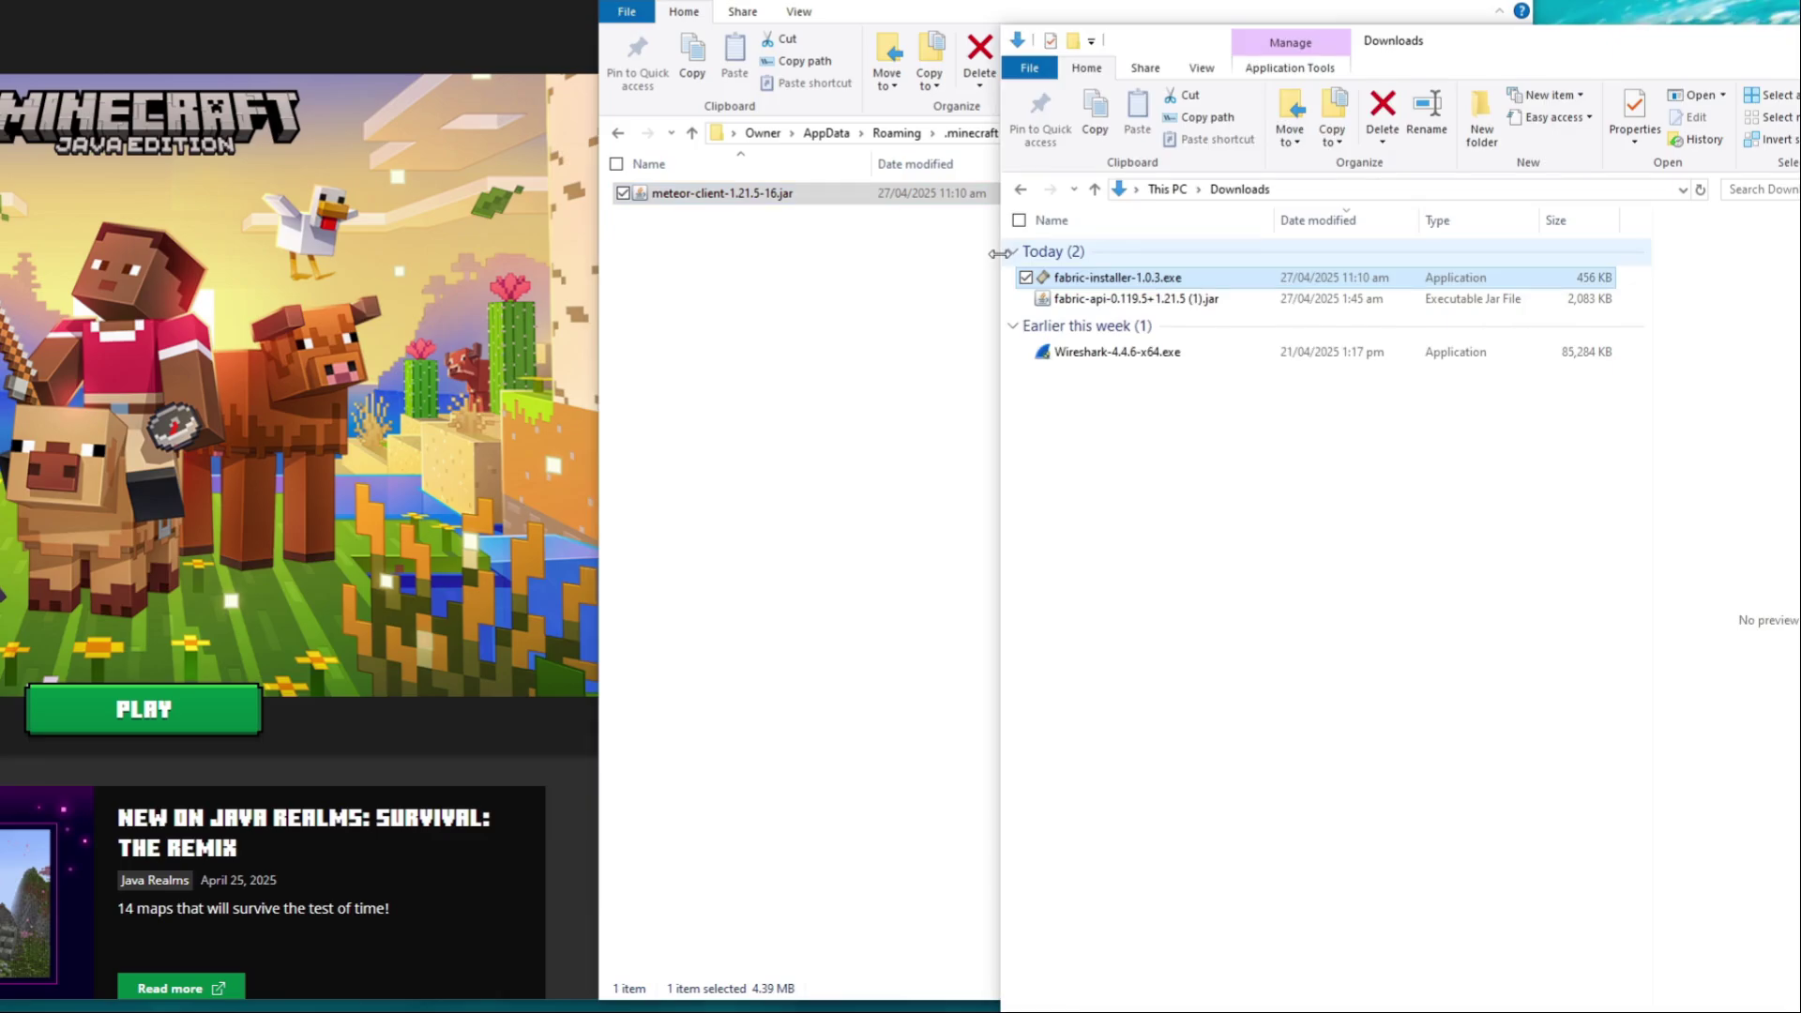
right_click(730, 194)
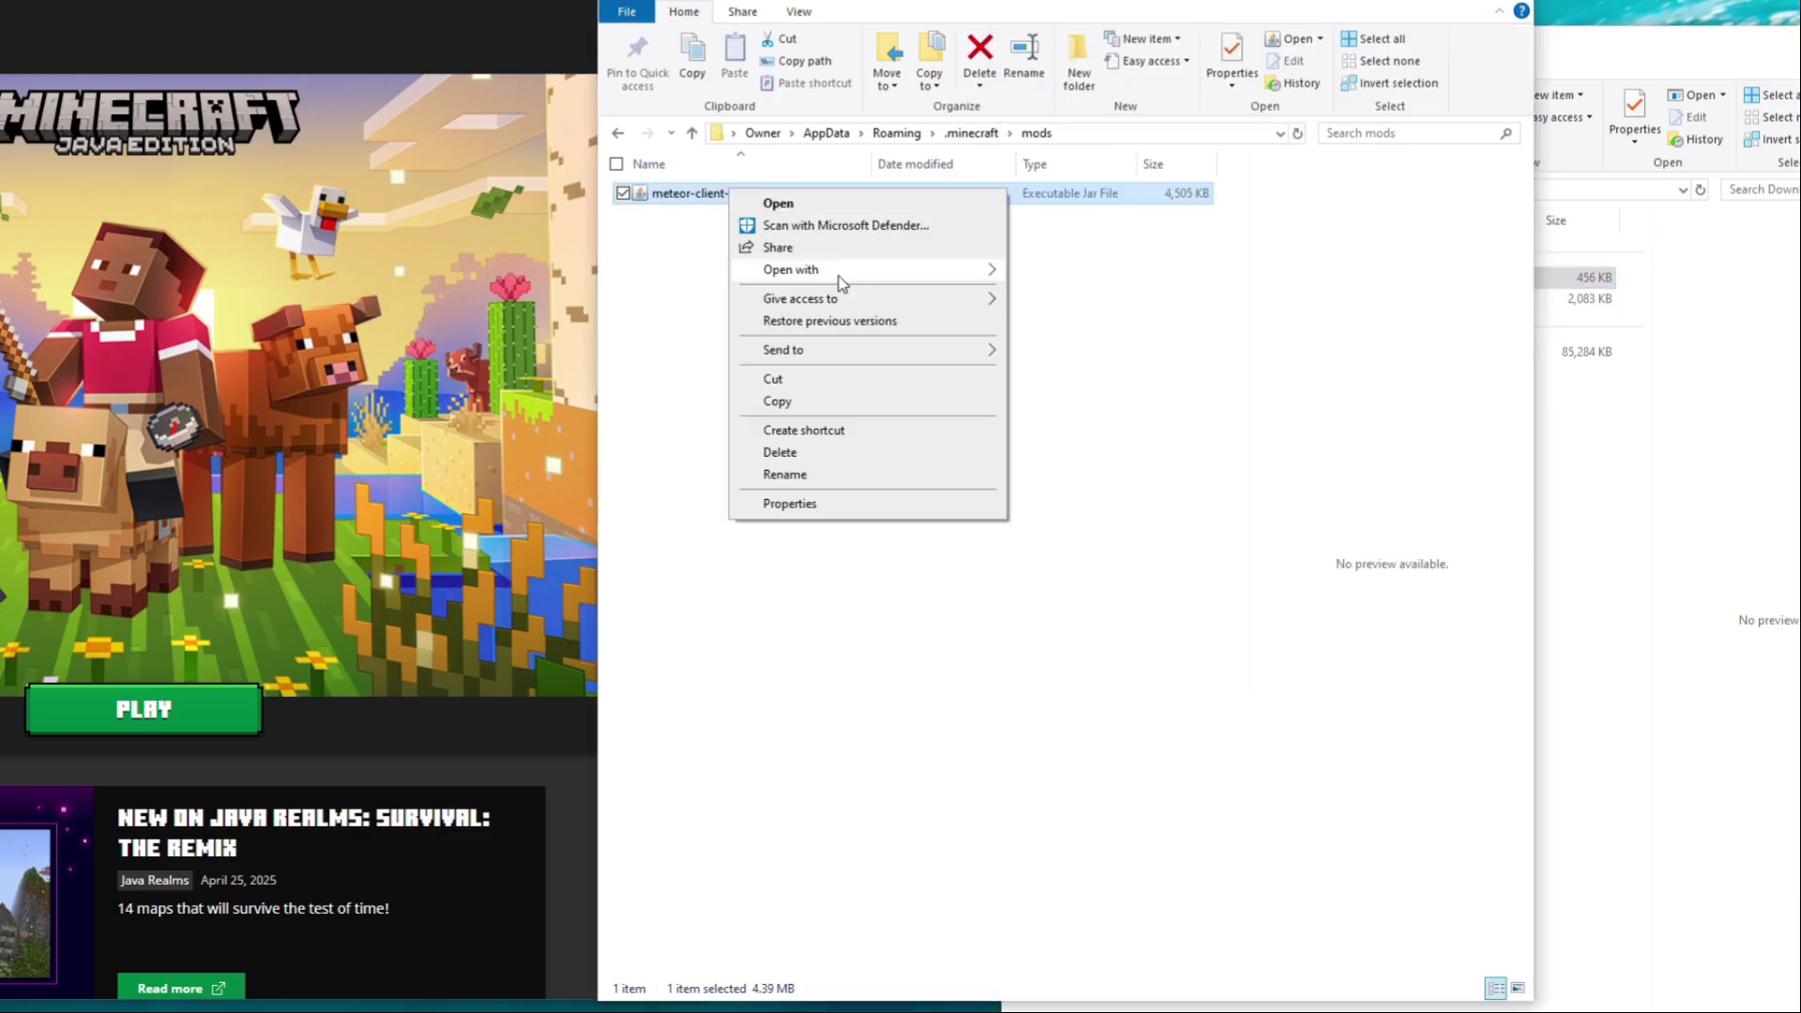
left_click(891, 186)
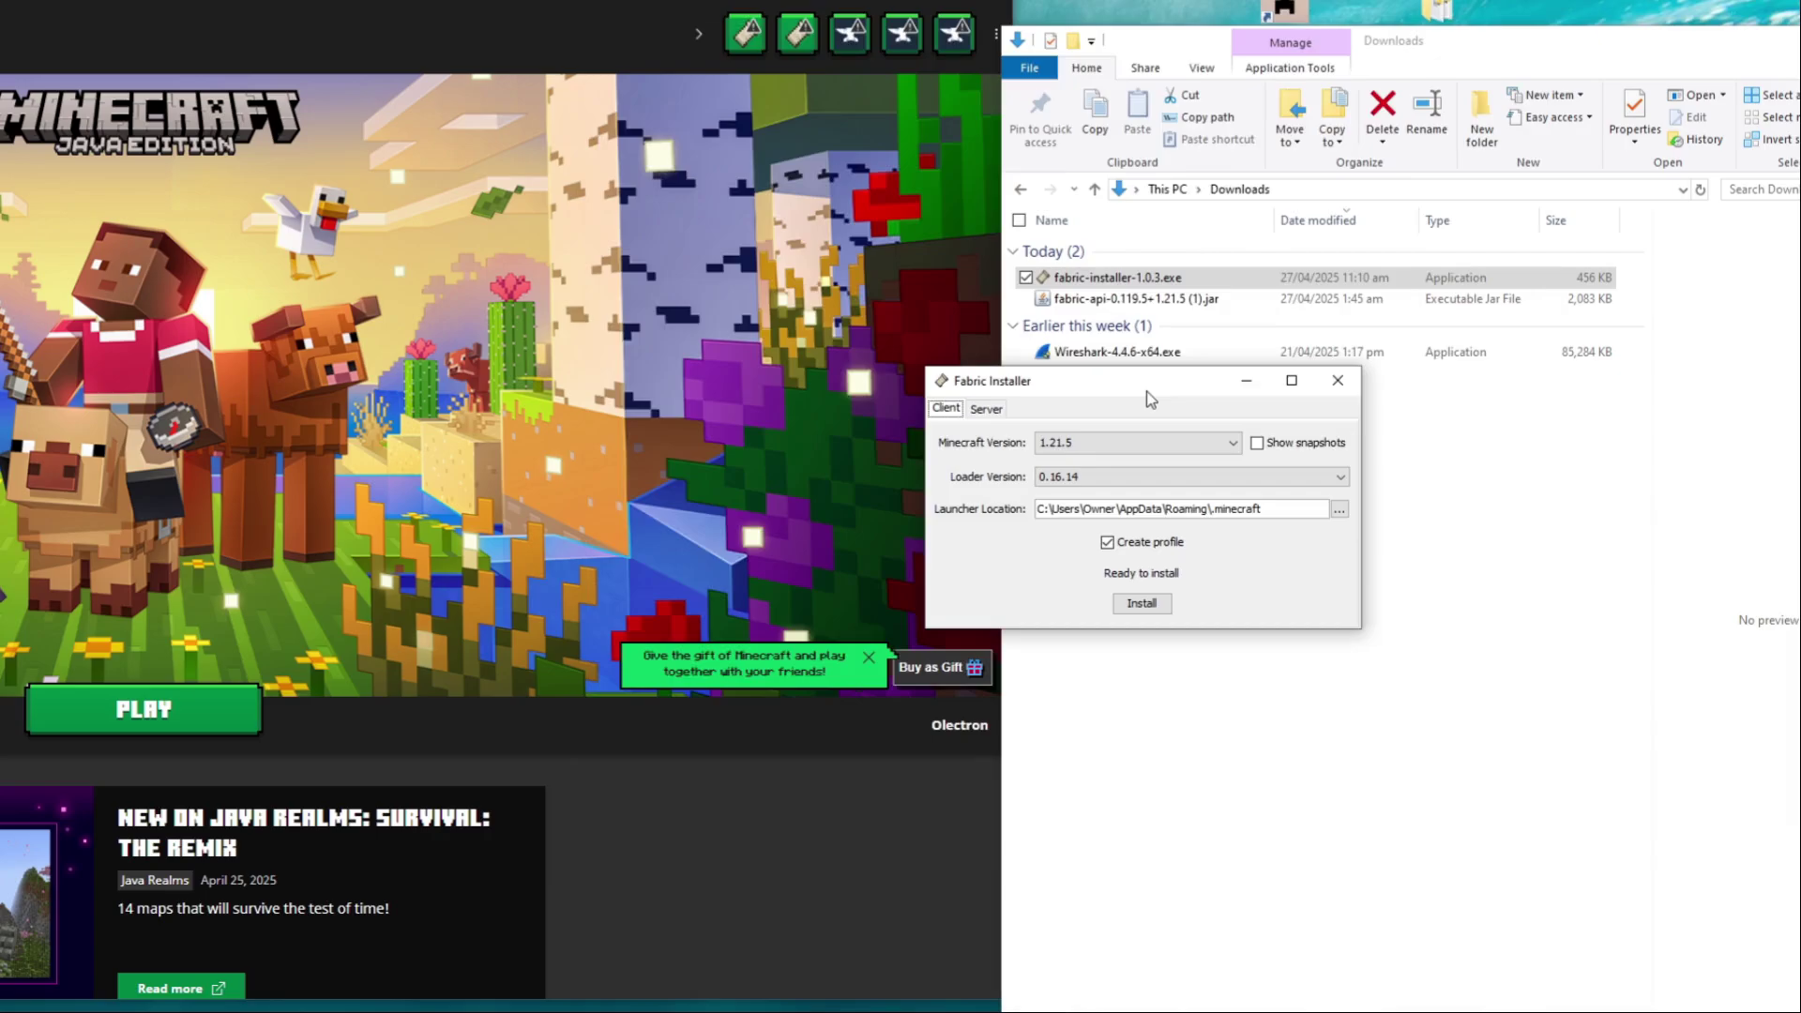
left_click_drag(1150, 399, 1153, 391)
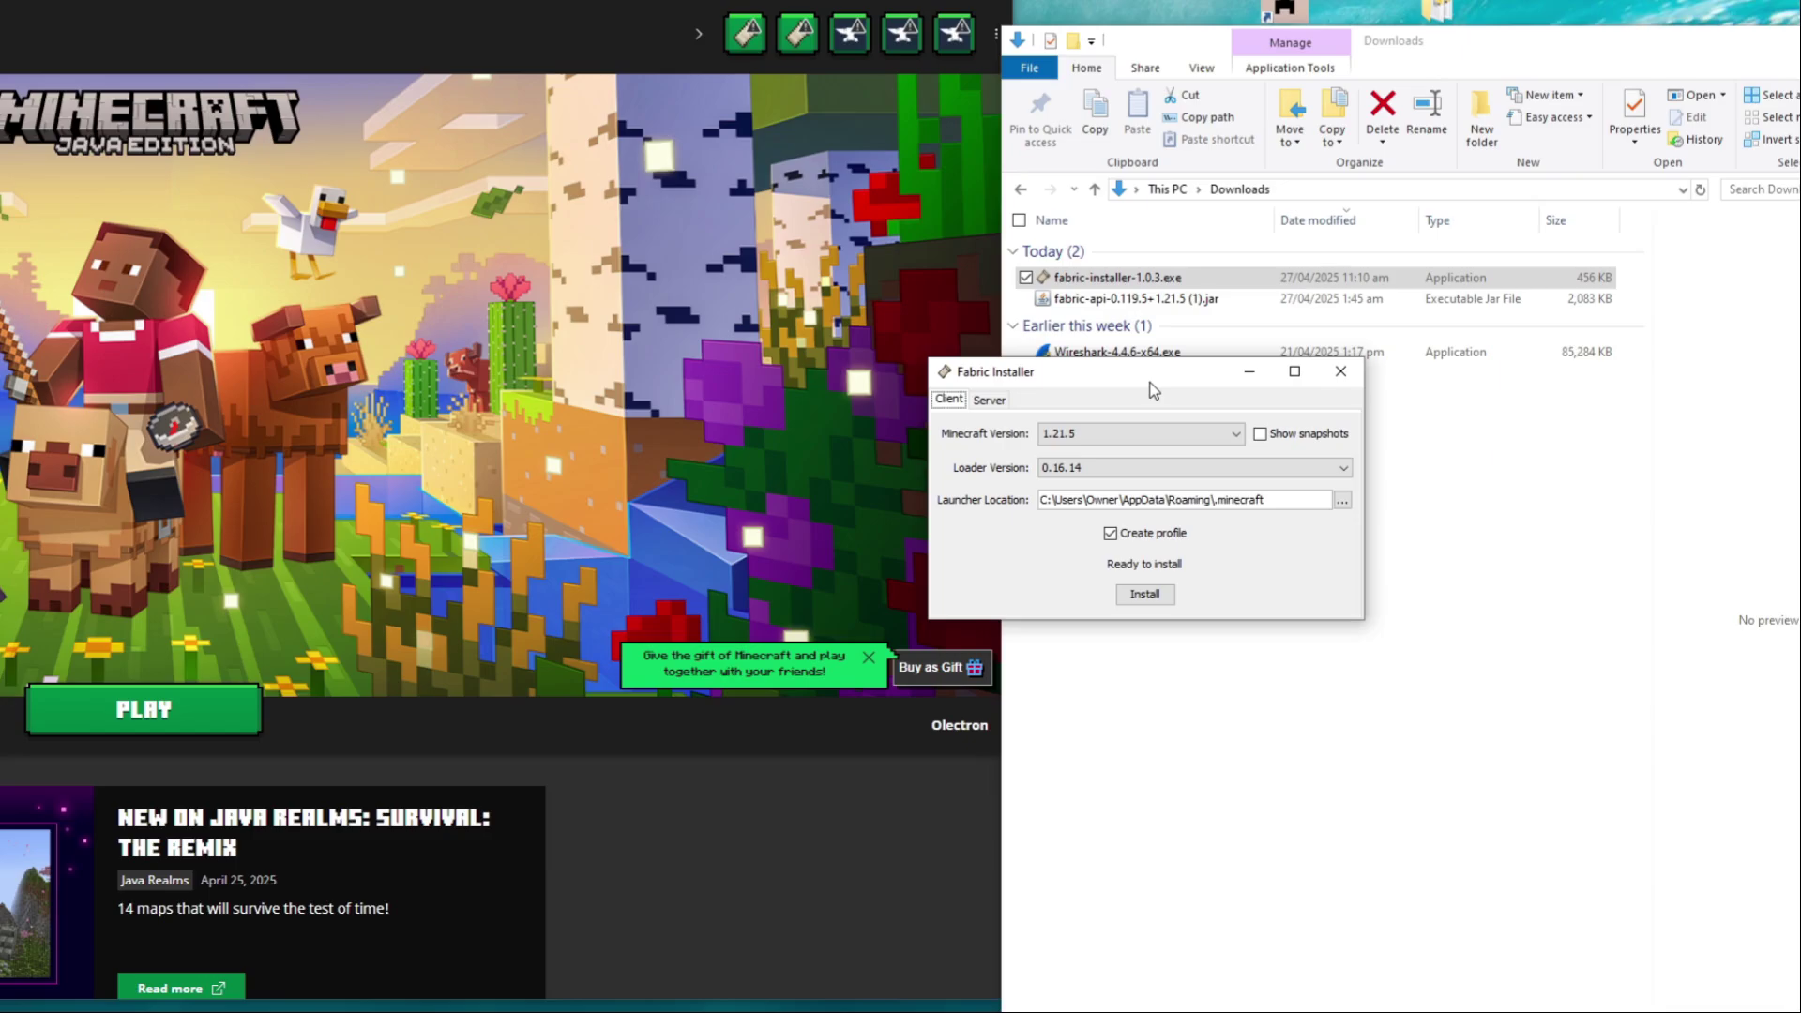
left_click(1144, 593)
left_click(1348, 374)
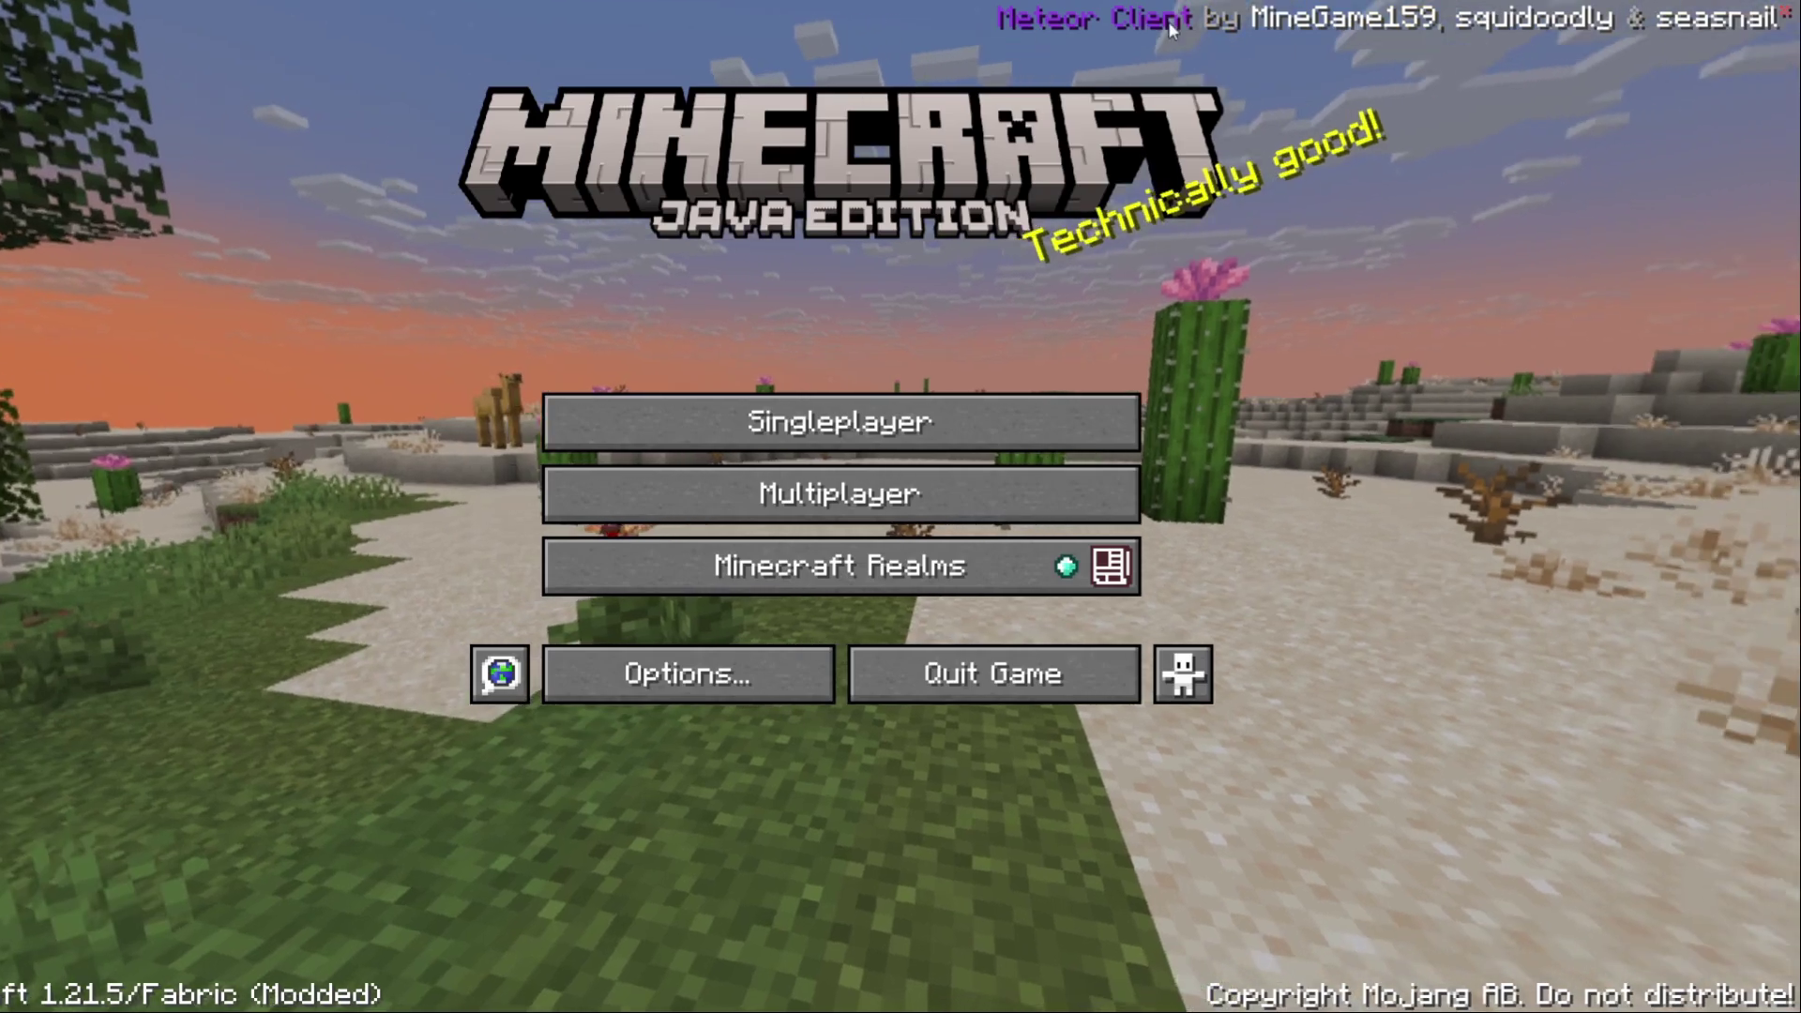
key("Tab")
key("Tab")
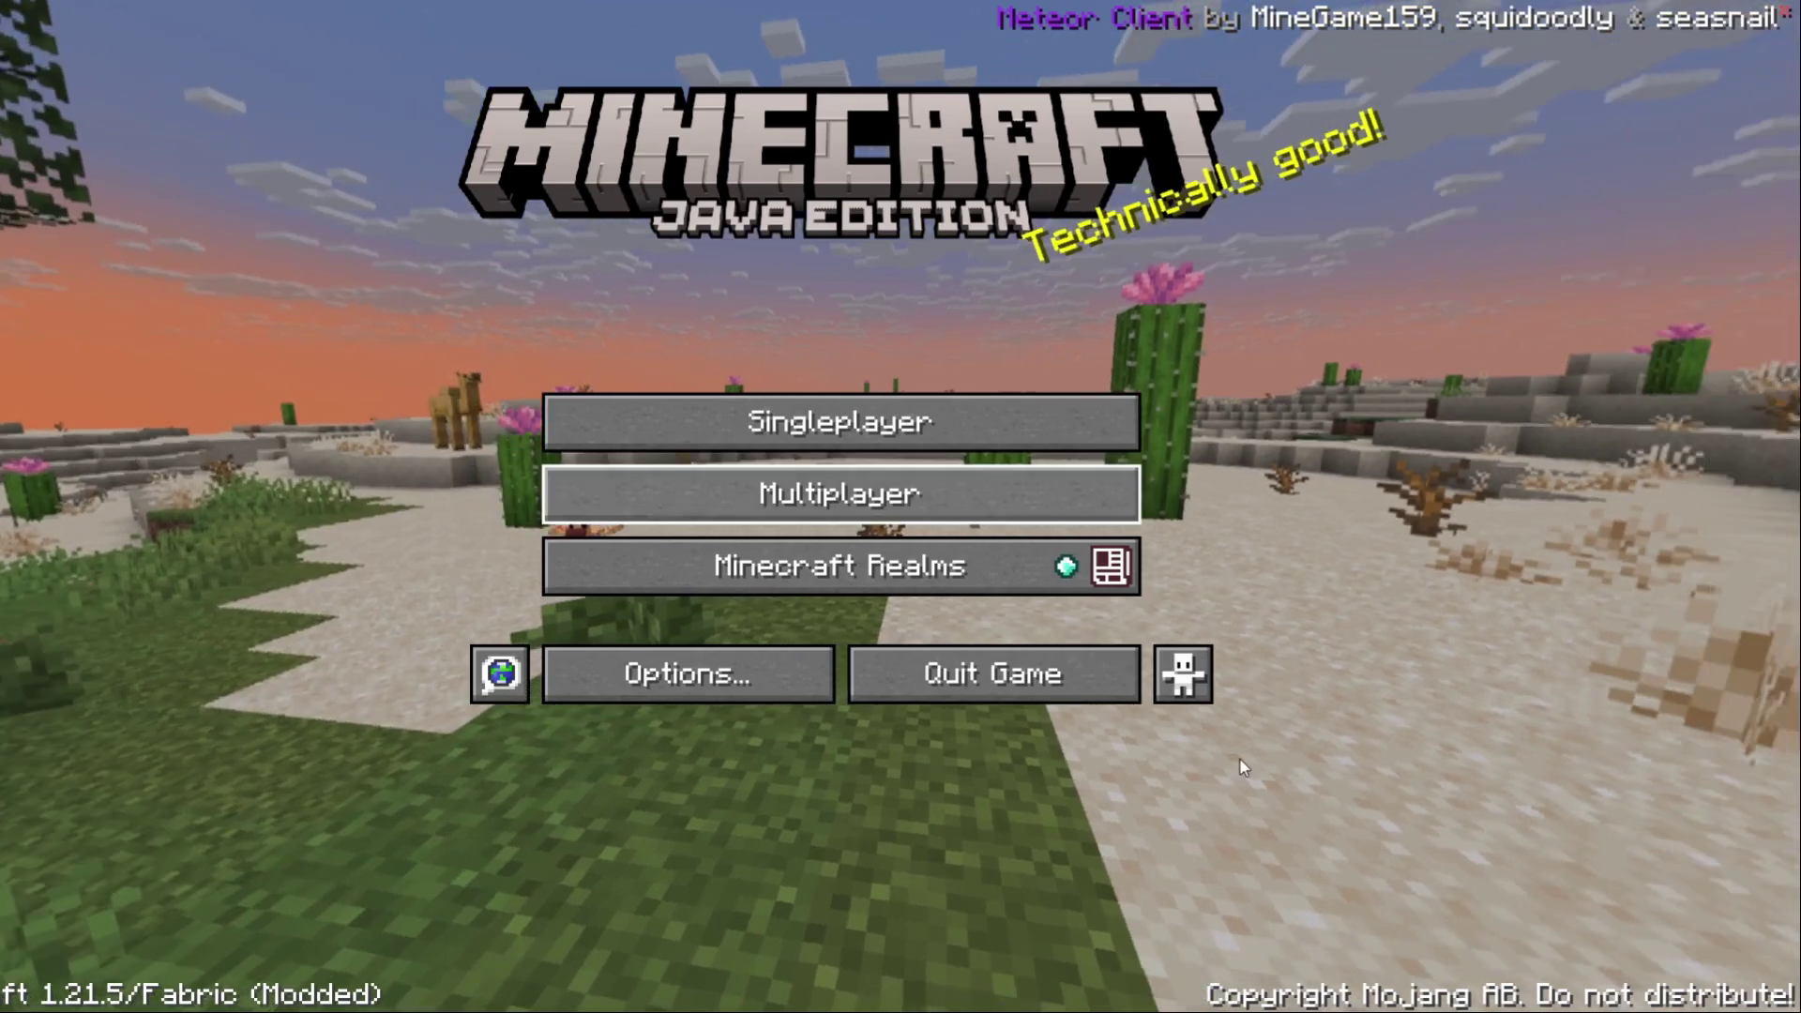
key("Return")
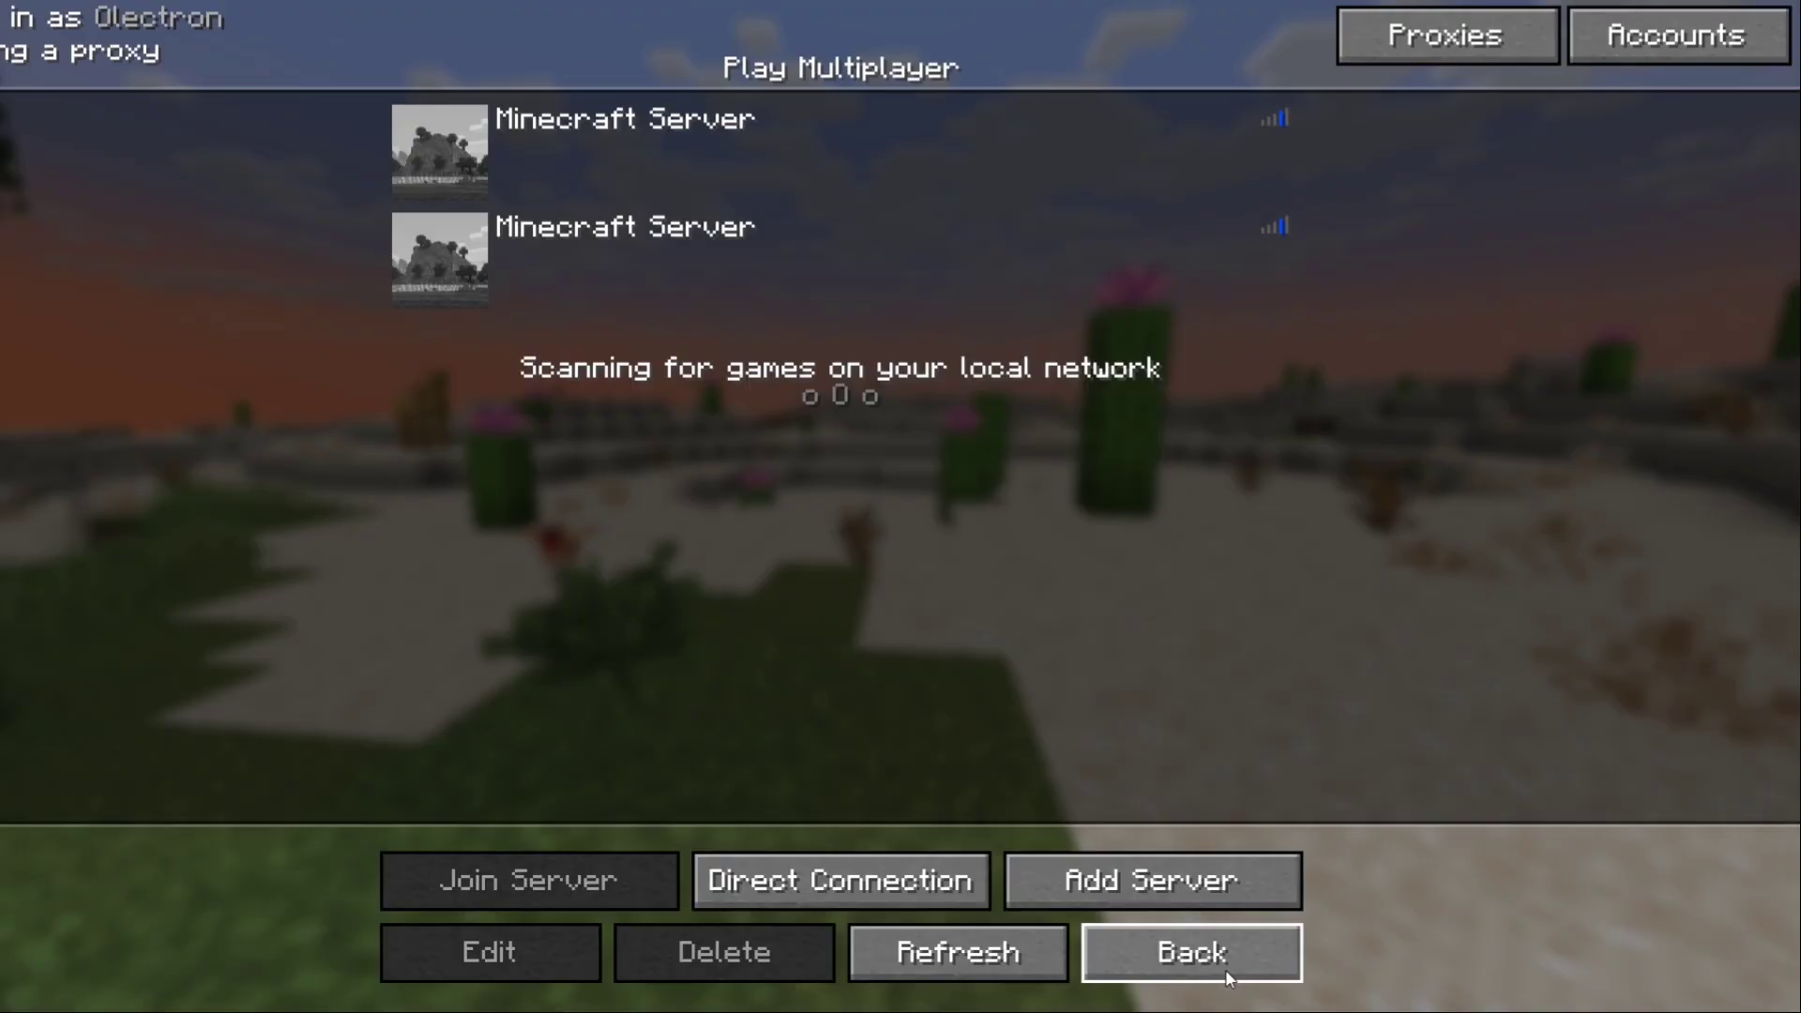
left_click(1219, 966)
Load the singleplayer world "stop stealing my worlds" from the world list
left_click(985, 469)
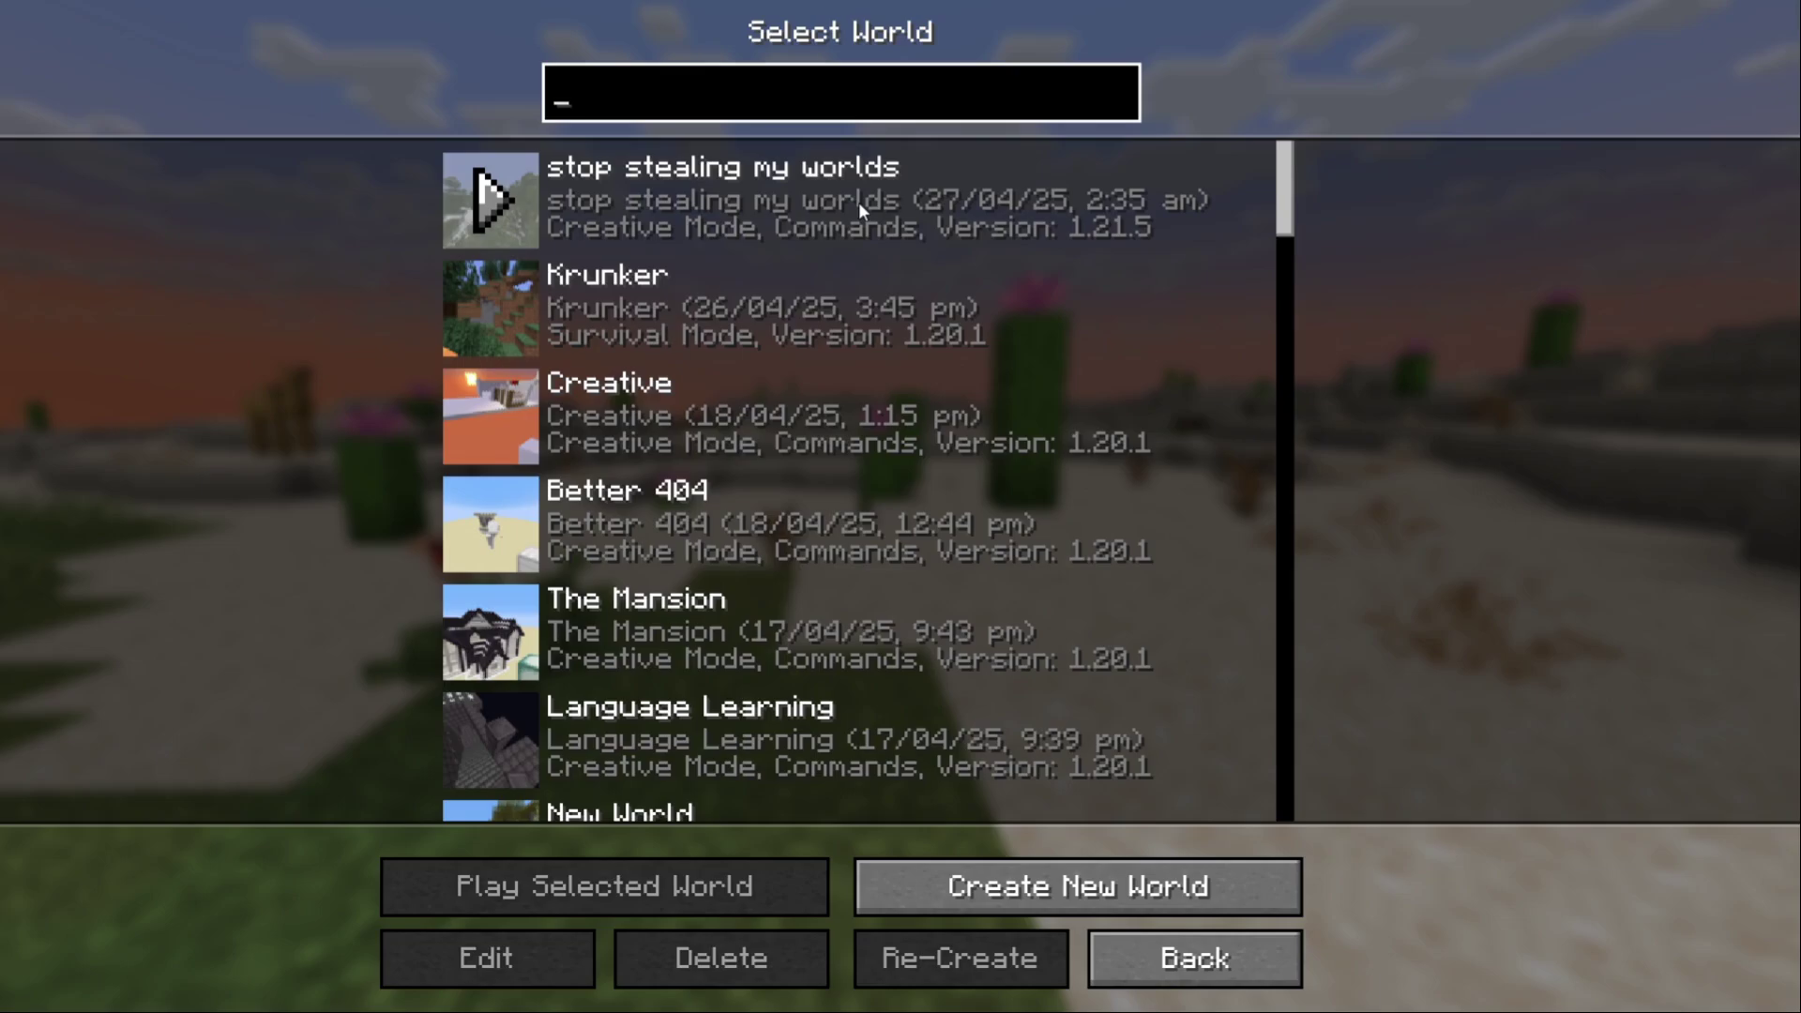
double_click(858, 200)
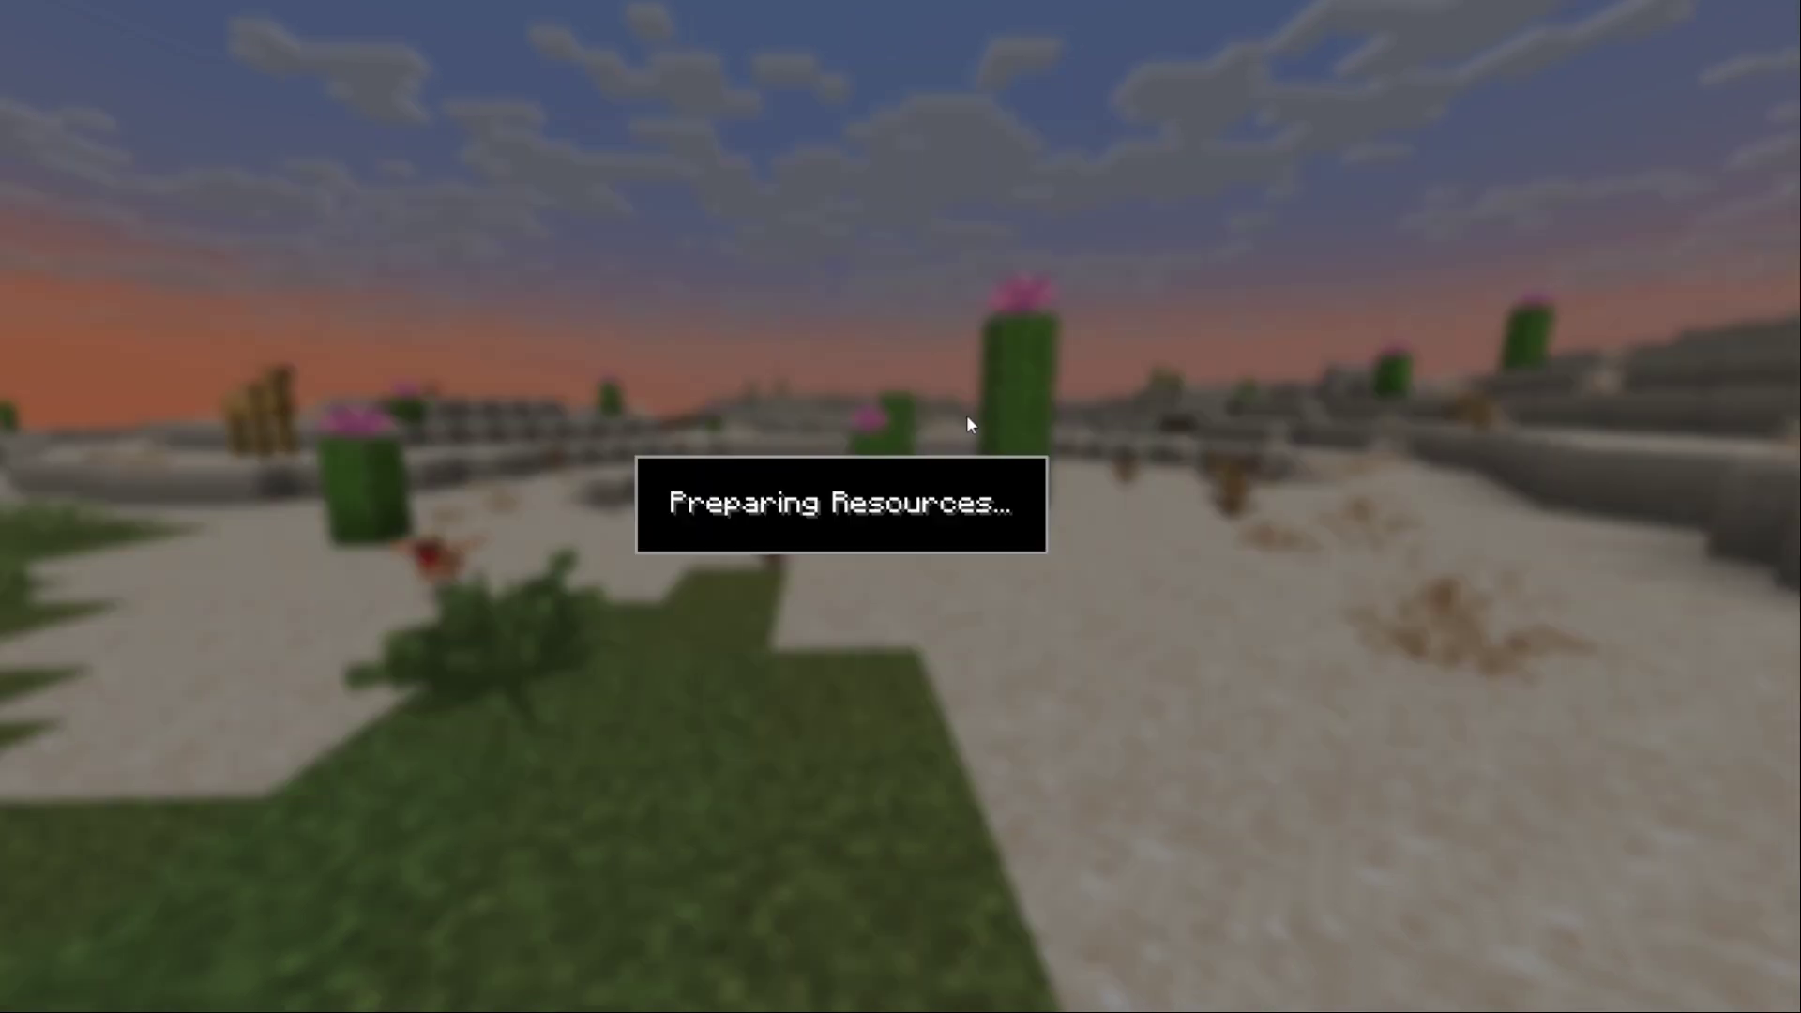